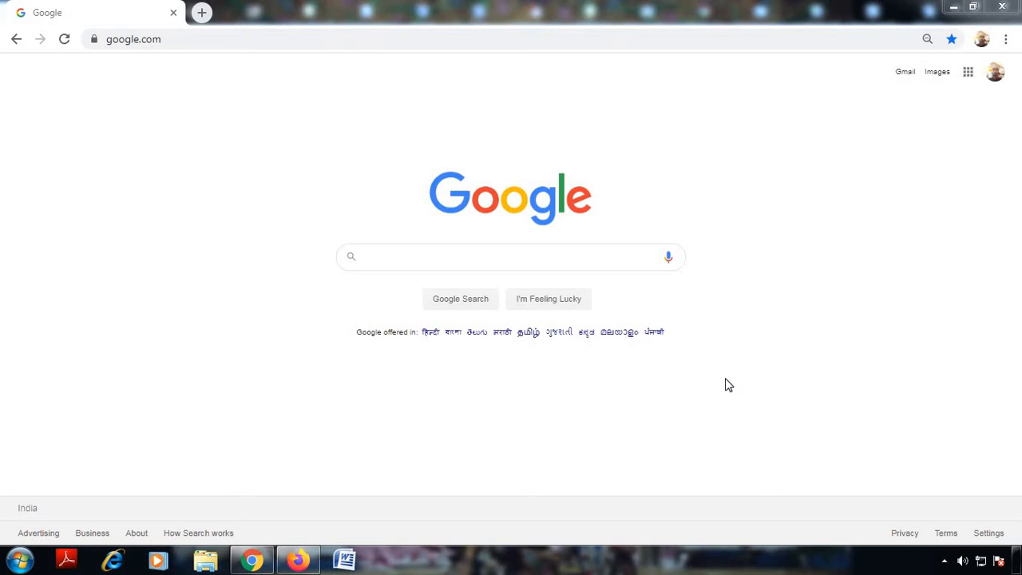
Step: Search Google for 'google forms' by choosing the suggestion that appears after typing 'goo'
{"action": "left_click", "coordinate": [517, 261]}
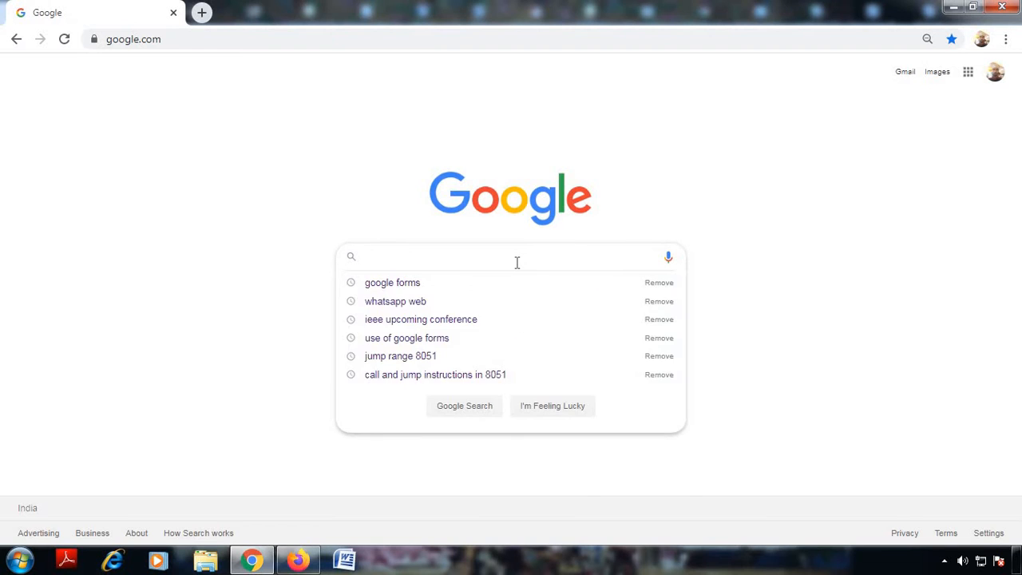
{"action": "type", "text": "goo"}
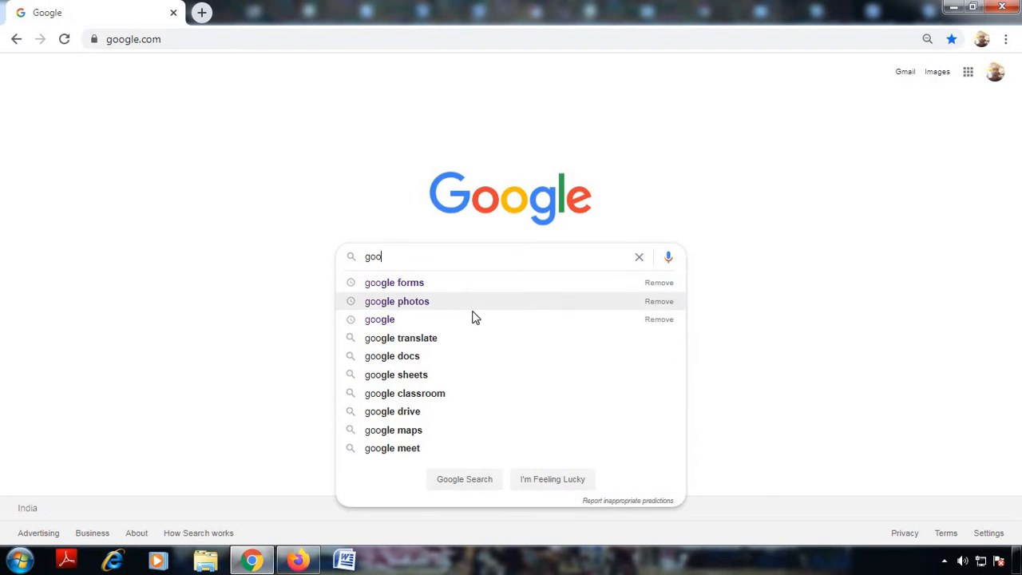
{"action": "left_click", "coordinate": [527, 283]}
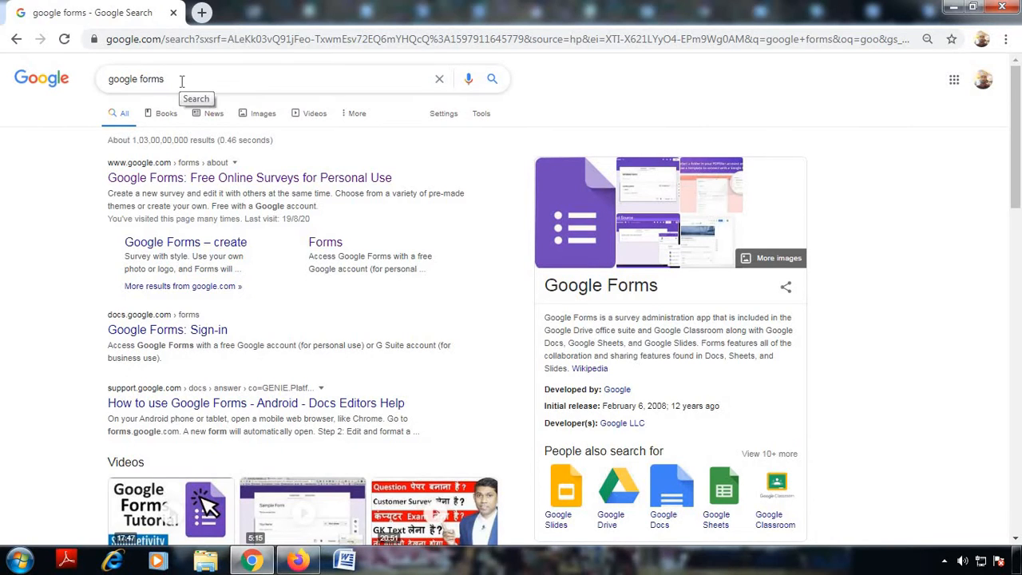
Step: Go to the Google Forms home page from the search result and browse the Recent forms list
{"action": "left_click", "coordinate": [223, 185]}
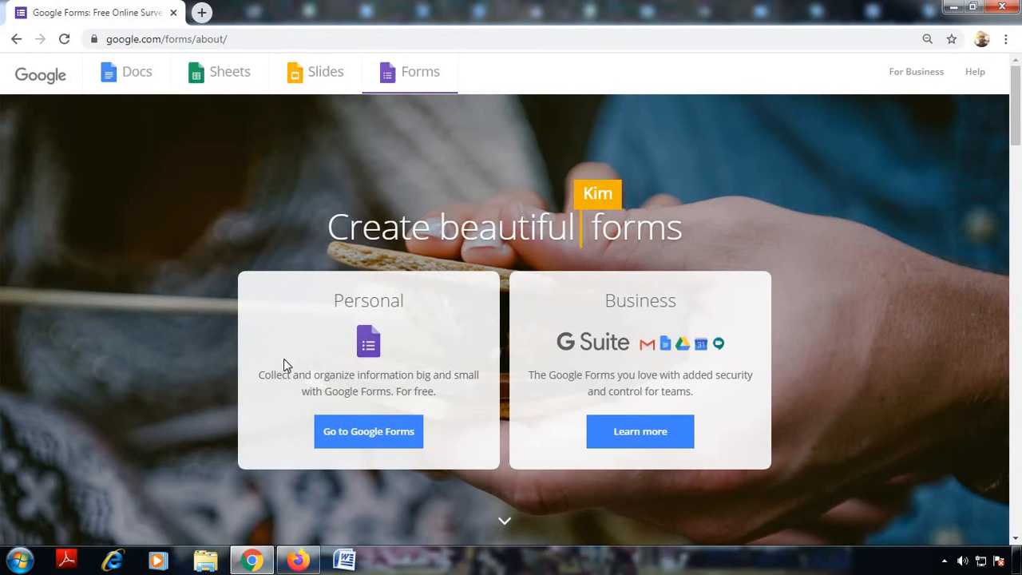
{"action": "left_click", "coordinate": [358, 445]}
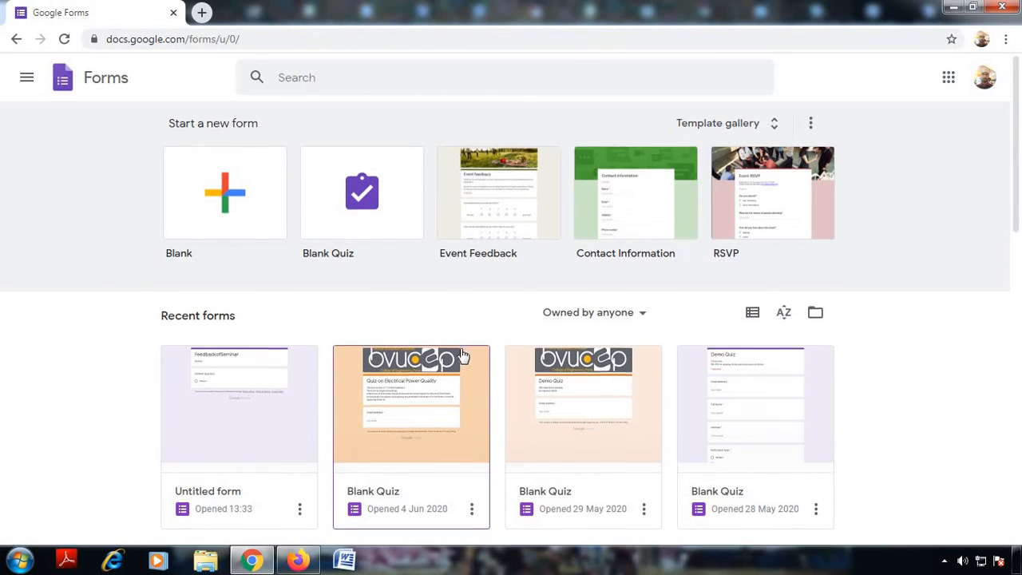
{"action": "scroll", "coordinate": [459, 359], "scroll_direction": "down", "scroll_amount": 1}
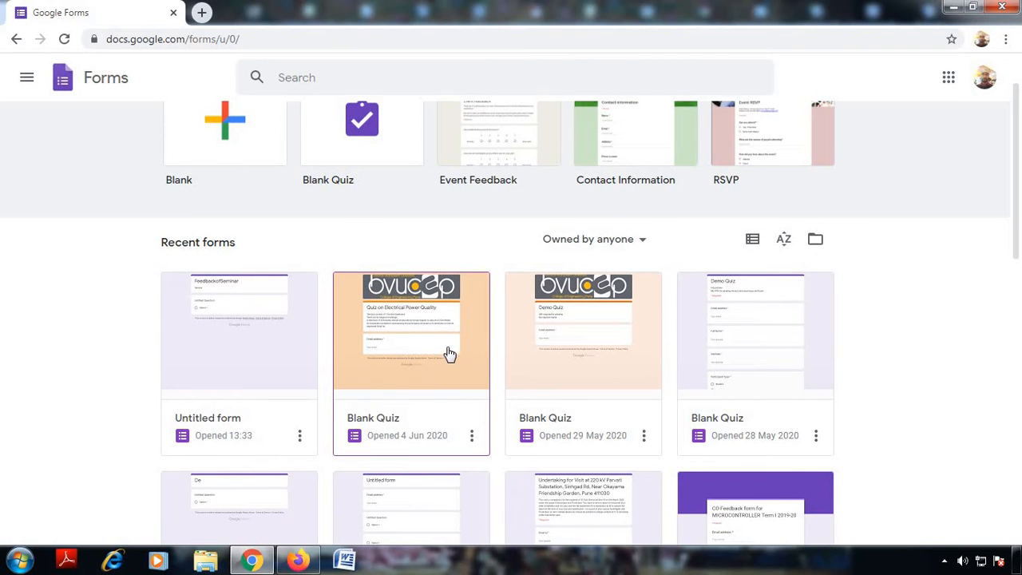
{"action": "scroll", "coordinate": [451, 351], "scroll_direction": "down", "scroll_amount": 1}
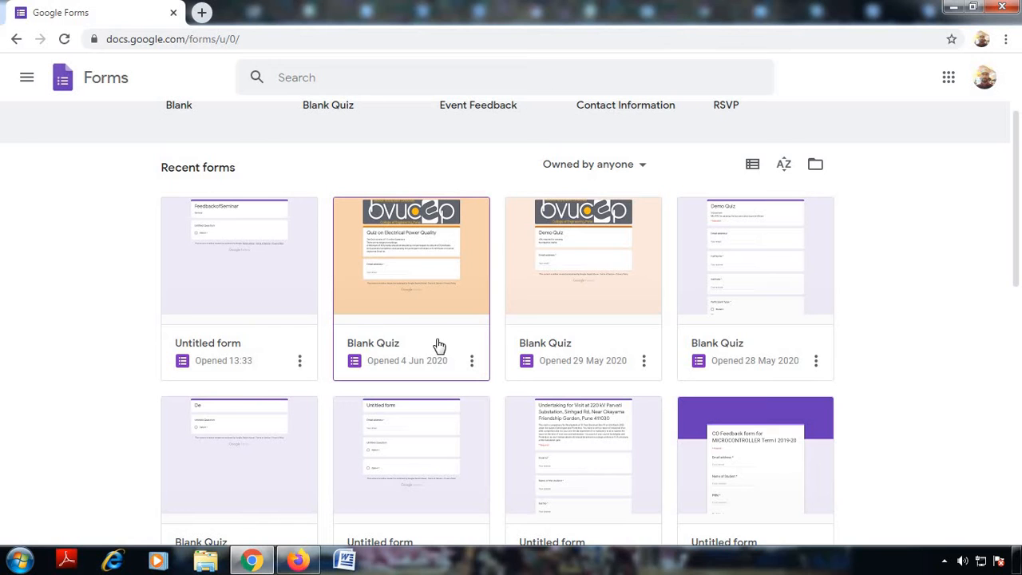
{"action": "scroll", "coordinate": [437, 346], "scroll_direction": "down", "scroll_amount": 2}
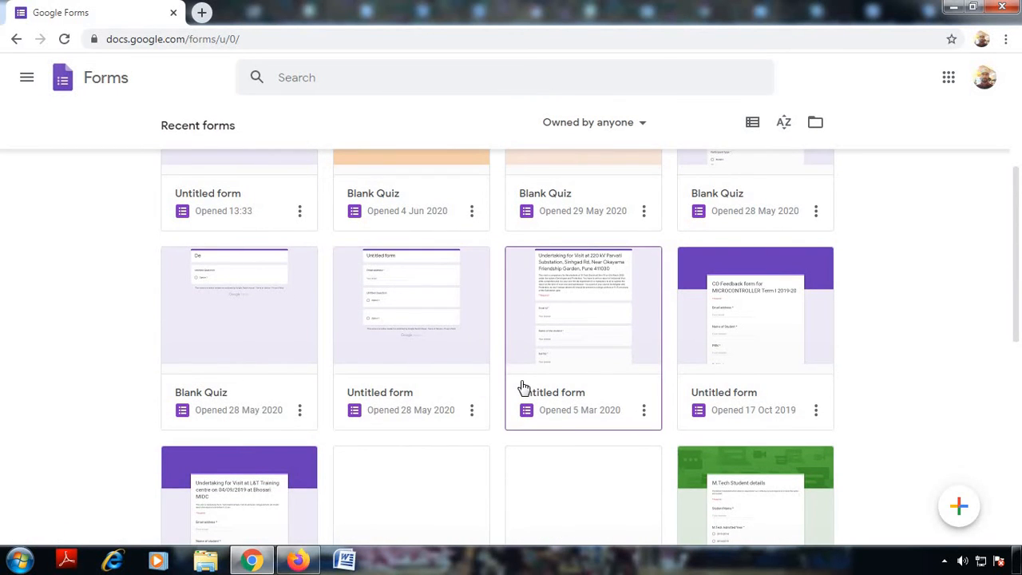
{"action": "scroll", "coordinate": [523, 389], "scroll_direction": "down", "scroll_amount": 2}
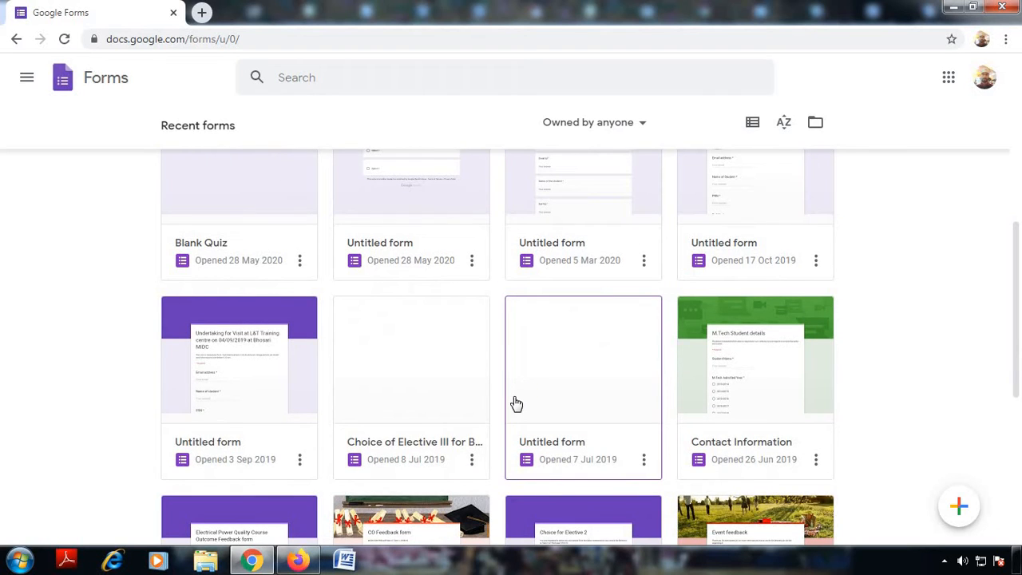
{"action": "scroll", "coordinate": [721, 417], "scroll_direction": "down", "scroll_amount": 2}
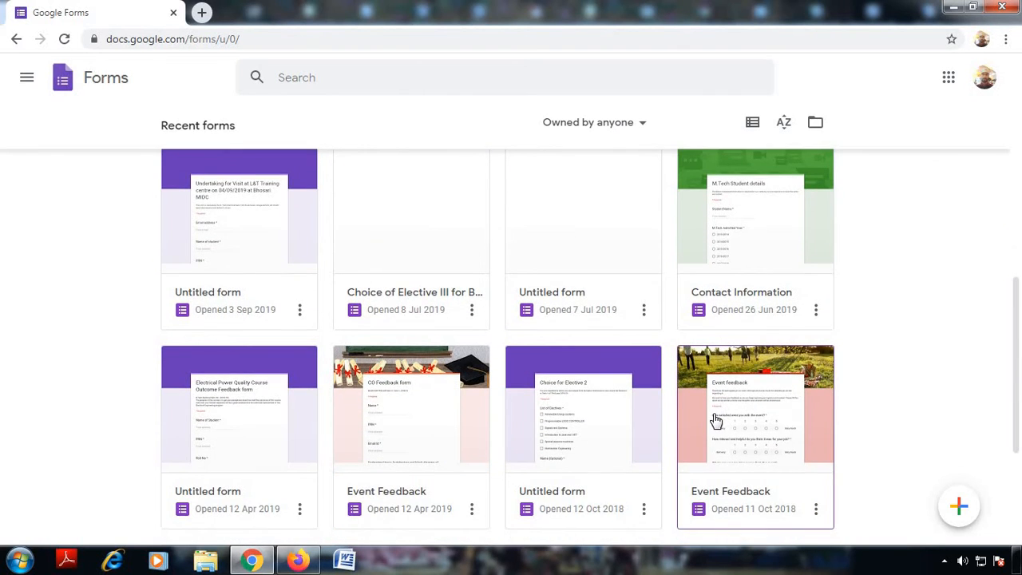
{"action": "scroll", "coordinate": [731, 389], "scroll_direction": "down", "scroll_amount": 1}
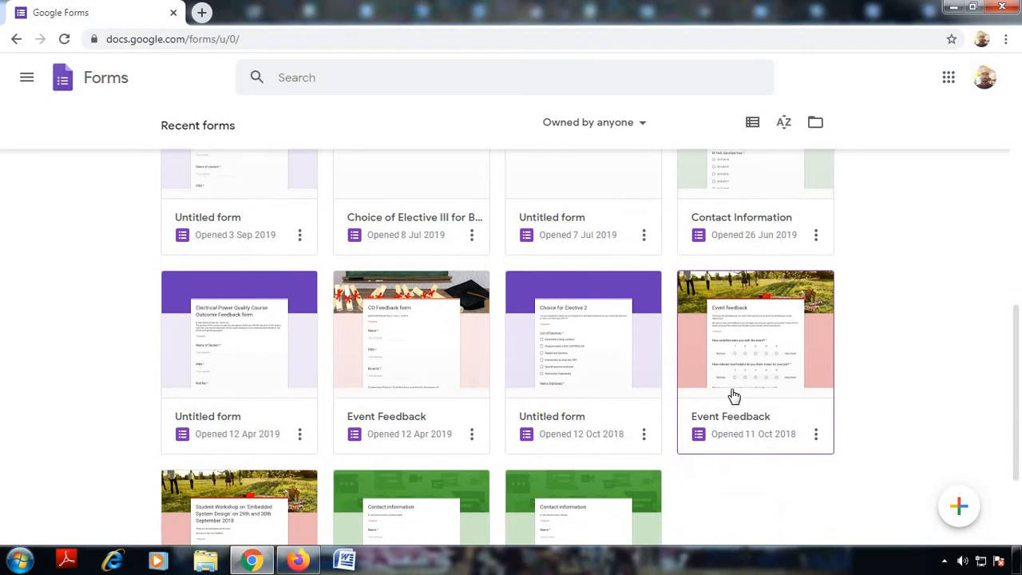
{"action": "scroll", "coordinate": [796, 410], "scroll_direction": "up", "scroll_amount": 1}
{"action": "scroll", "coordinate": [796, 411], "scroll_direction": "up", "scroll_amount": 7}
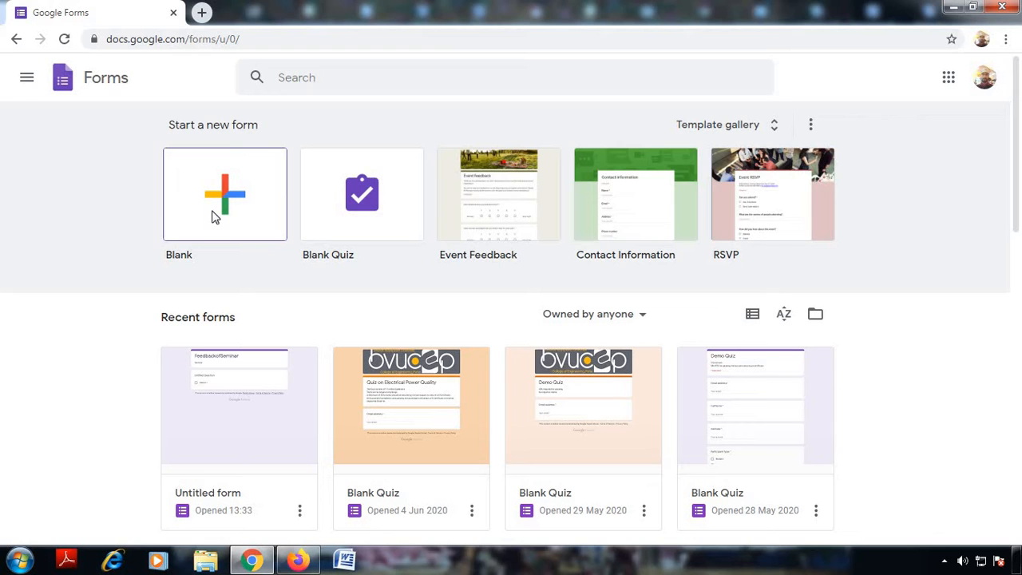
Step: Create a Blank form and select its 'Untitled form' title
{"action": "left_click", "coordinate": [214, 217]}
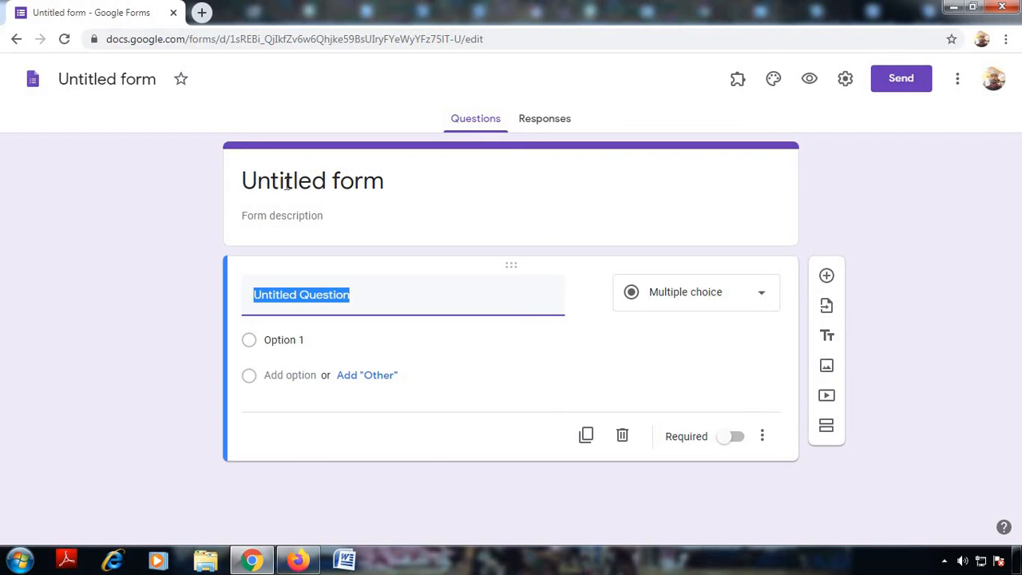
{"action": "left_click", "coordinate": [287, 184]}
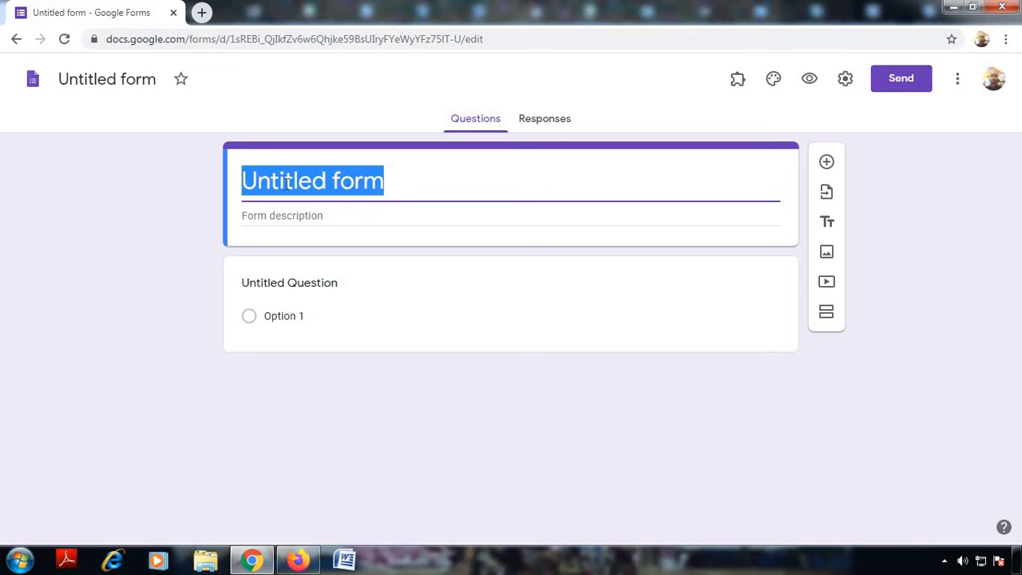
Step: Title the form 'Feedback of Seminar' and add the description 'Seminar held on 19/08/2020 at Pune on E-Vehicles'
{"action": "type", "text": "F"}
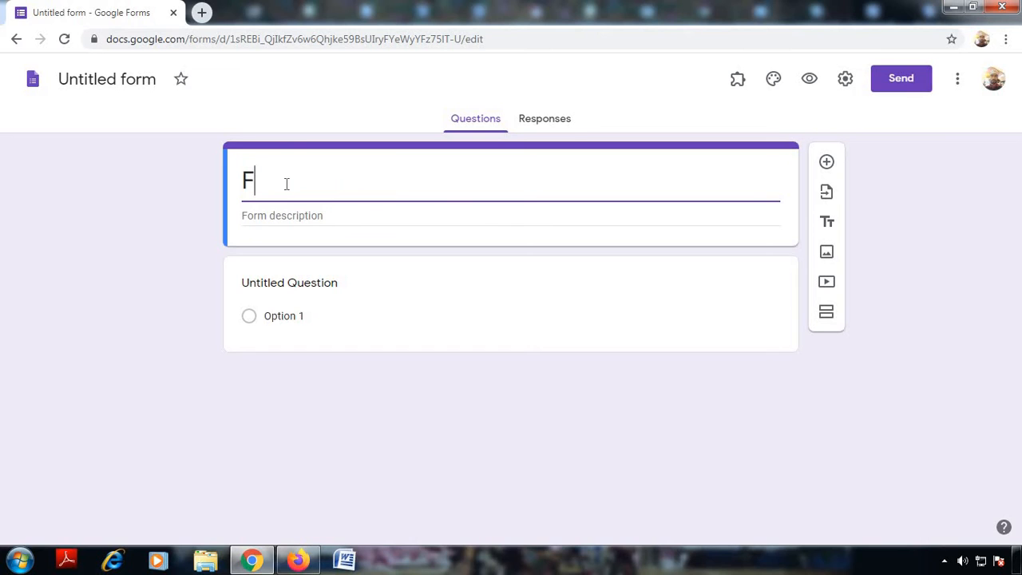
{"action": "type", "text": "eedbac"}
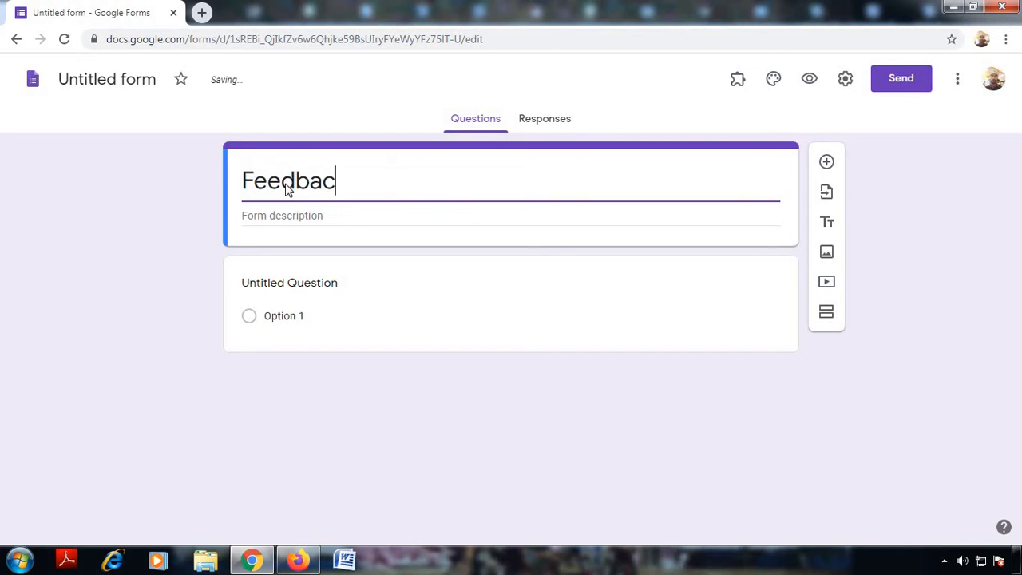
{"action": "type", "text": "k of "}
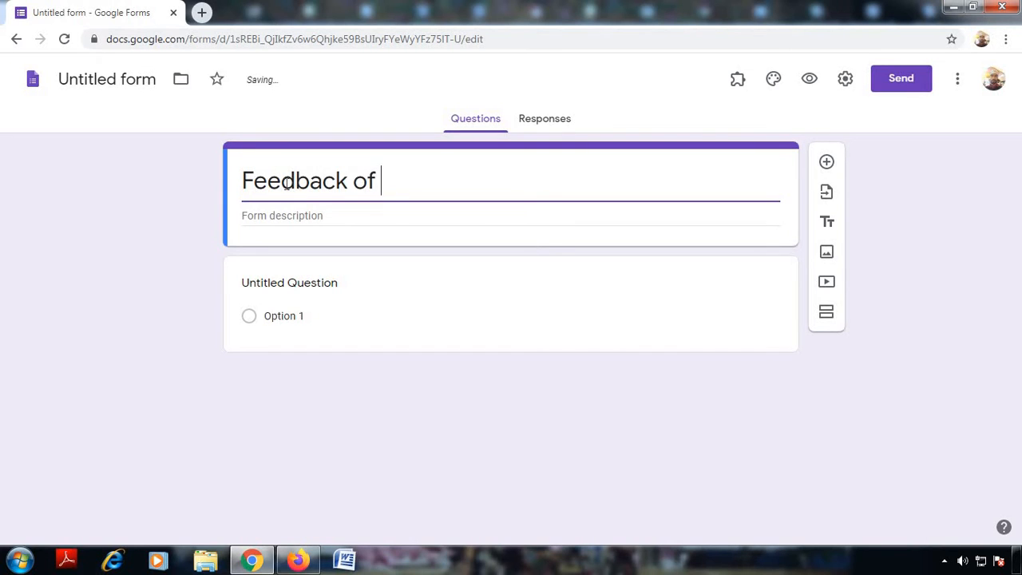
{"action": "type", "text": "Seminar"}
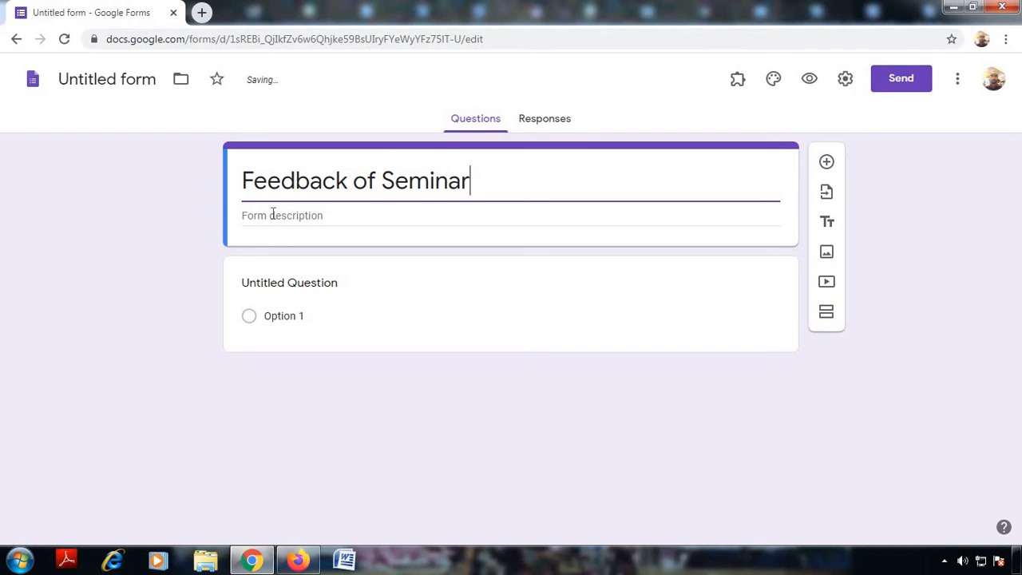
{"action": "left_click", "coordinate": [272, 214]}
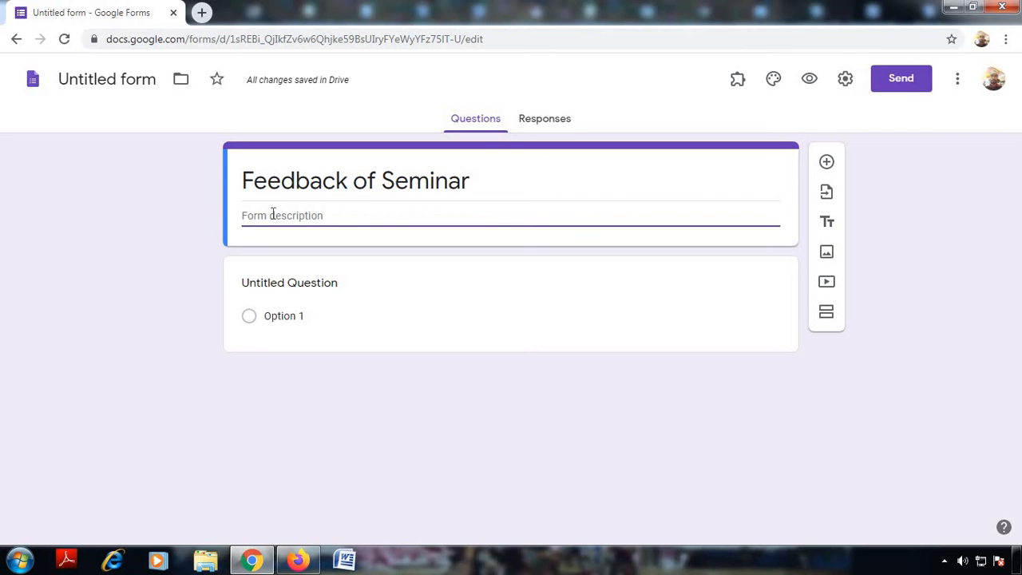
{"action": "type", "text": "Seminar held o"}
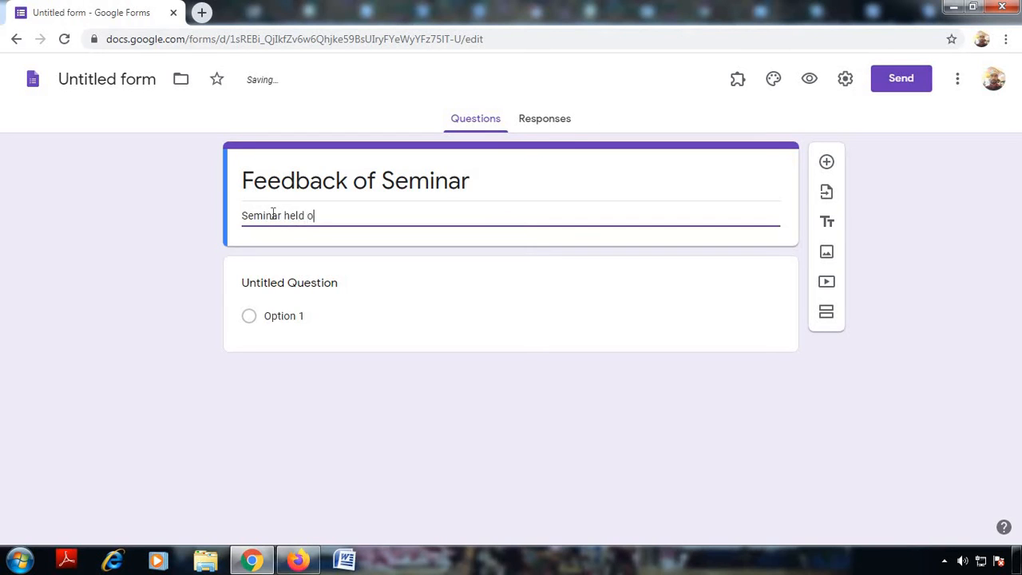
{"action": "type", "text": "n 19/08/2020 at P"}
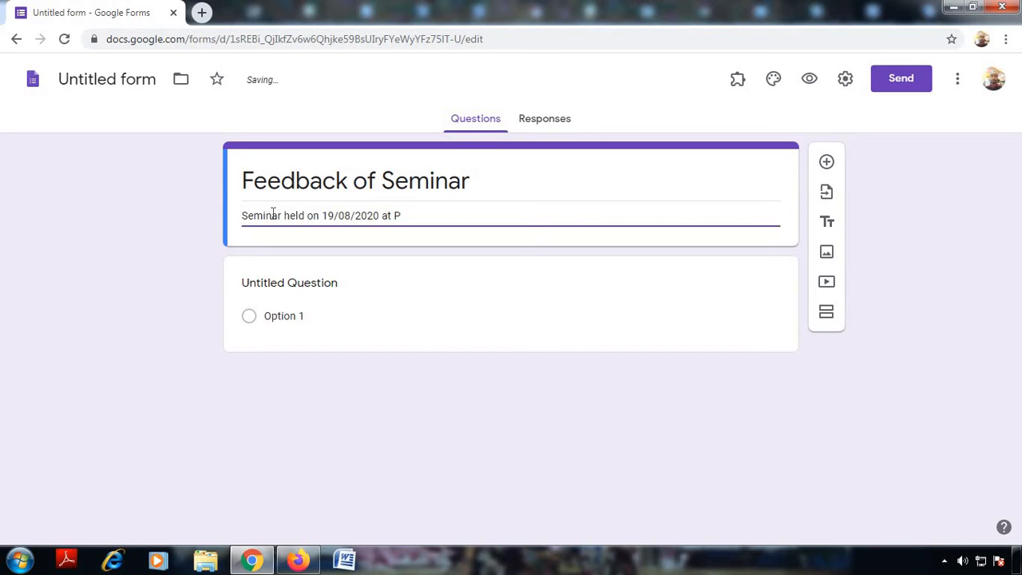
{"action": "type", "text": "une on "}
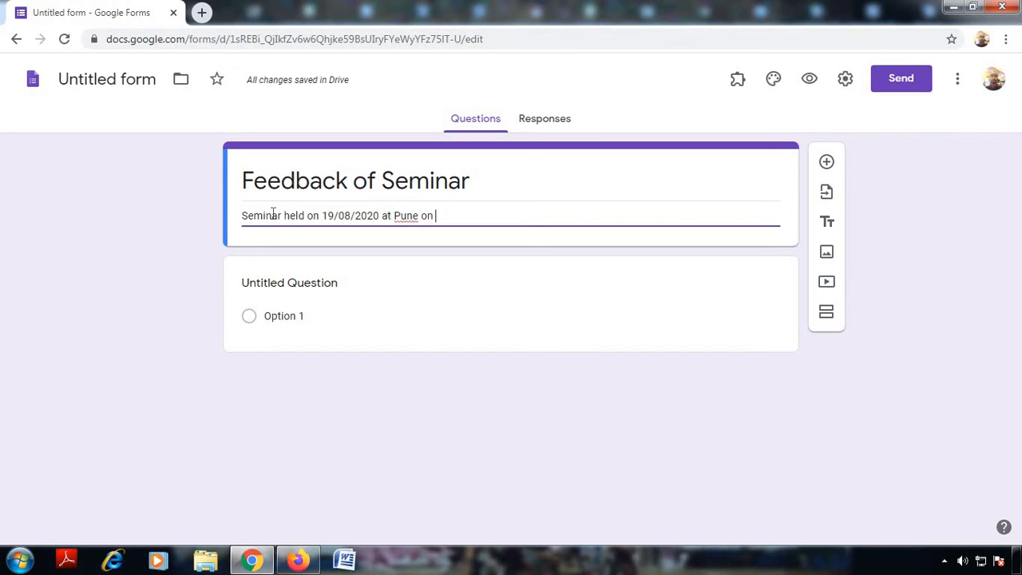
{"action": "type", "text": "E-Ve"}
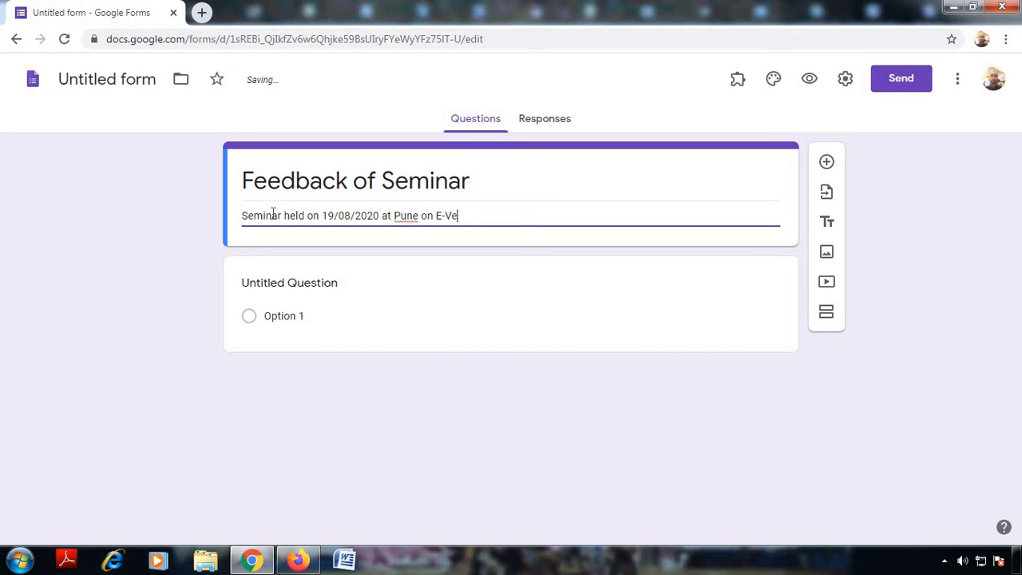
{"action": "type", "text": "hicles"}
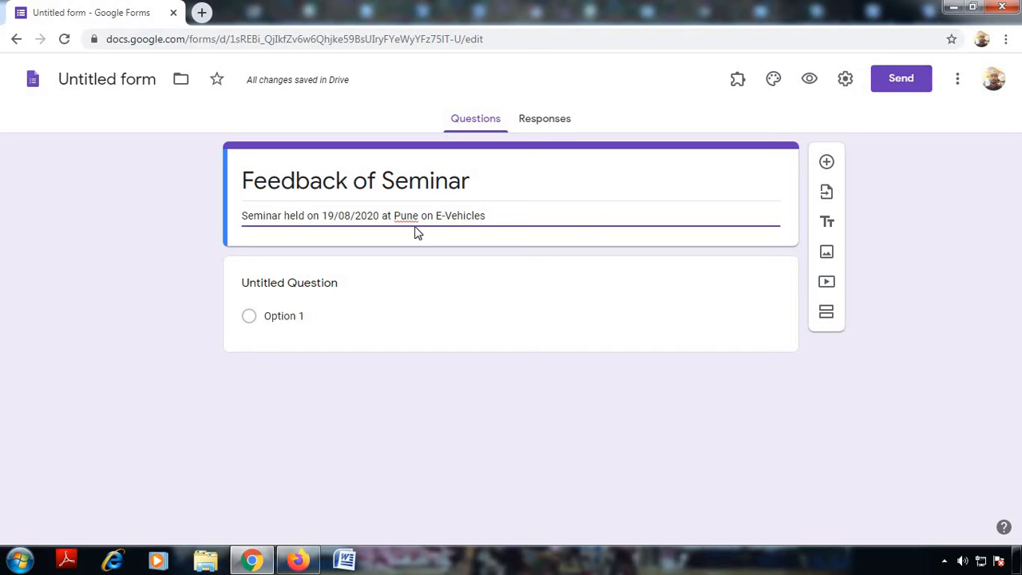
Step: Title the first question 'Name', make it Short answer, and mark it required
{"action": "left_click", "coordinate": [314, 283]}
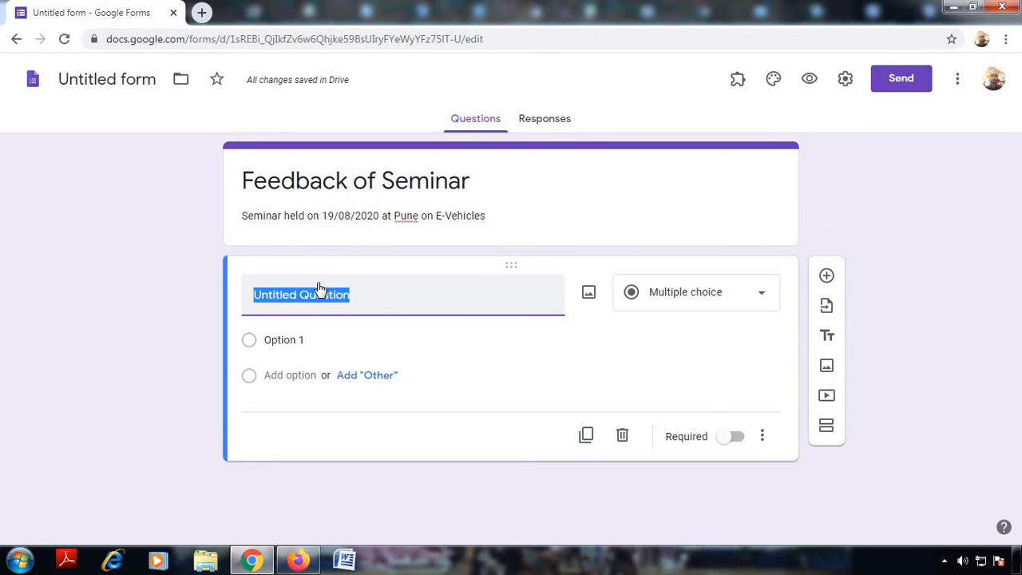
{"action": "type", "text": "Name"}
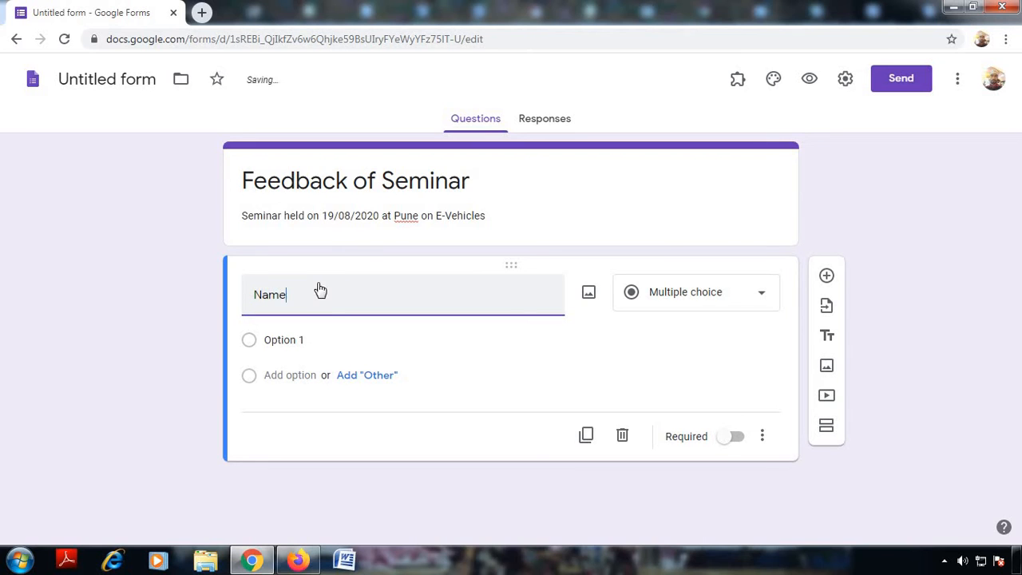
{"action": "left_click", "coordinate": [695, 297]}
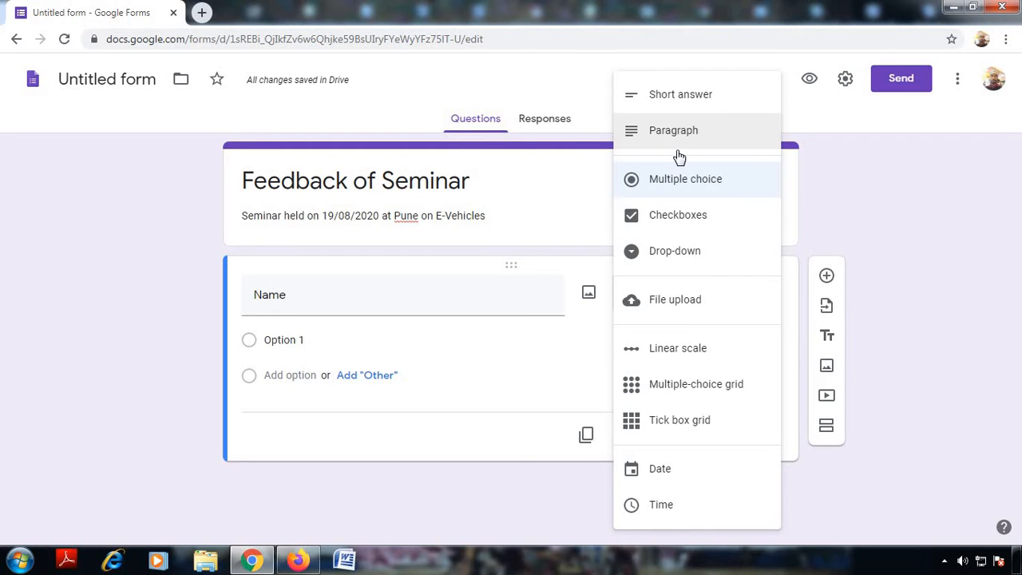
{"action": "left_click", "coordinate": [688, 96]}
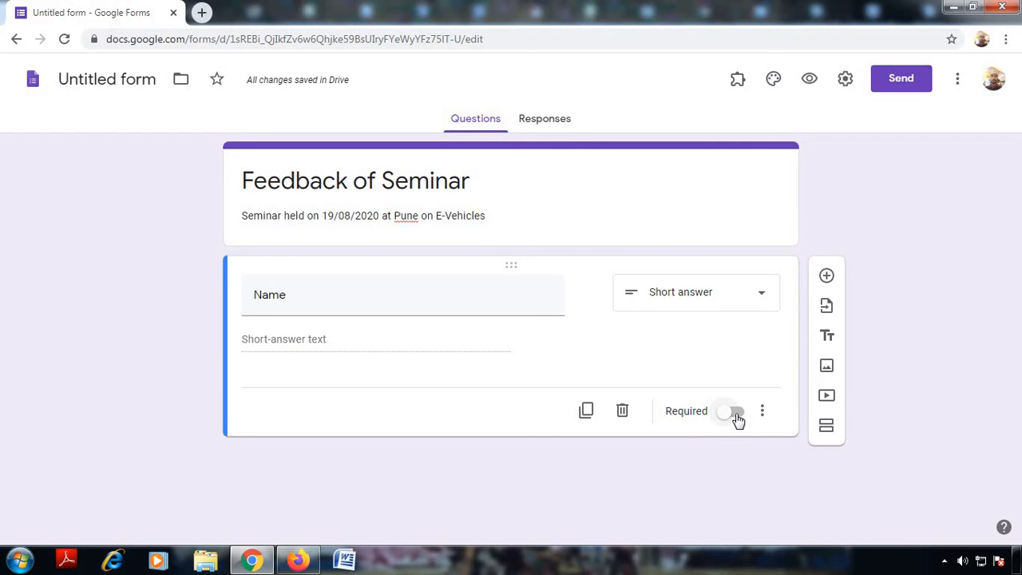
{"action": "left_click", "coordinate": [736, 419]}
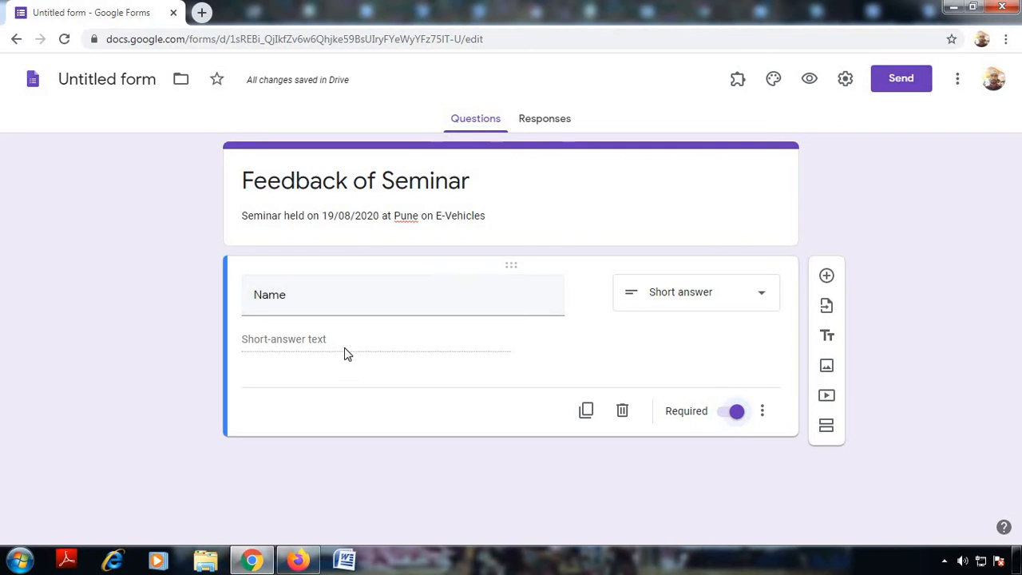
Step: Duplicate Name into a Short answer 'Contact Number' question and remove its response validation
{"action": "left_click", "coordinate": [586, 411]}
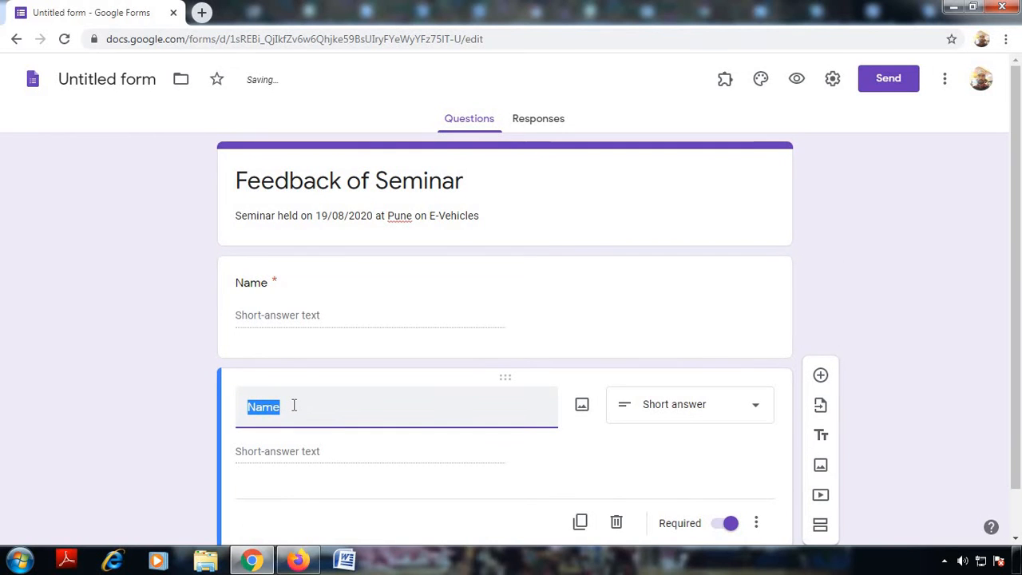
{"action": "type", "text": "C"}
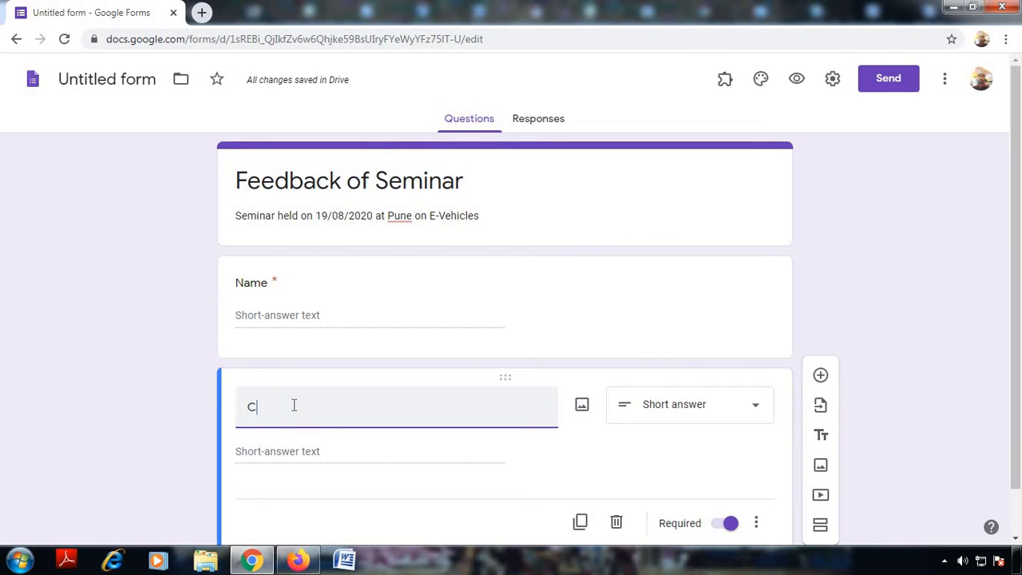
{"action": "type", "text": "ontact"}
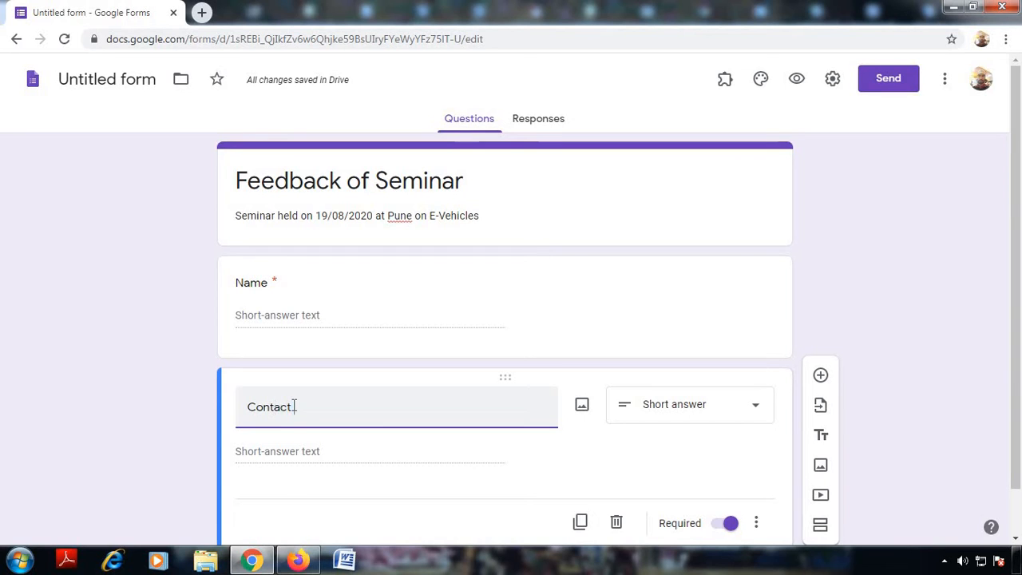
{"action": "type", "text": " Number"}
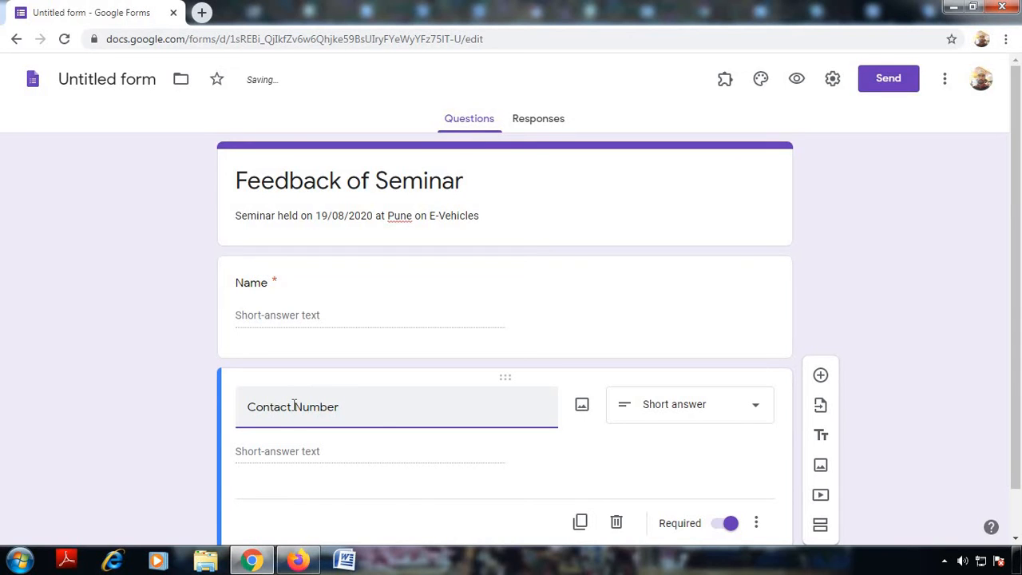
{"action": "left_click", "coordinate": [660, 411]}
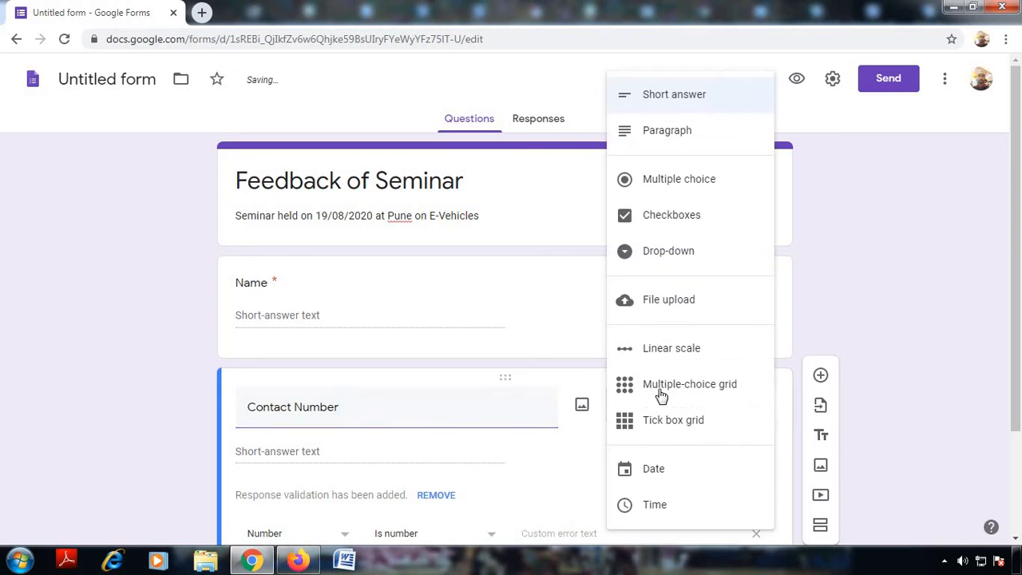
{"action": "left_click", "coordinate": [658, 106]}
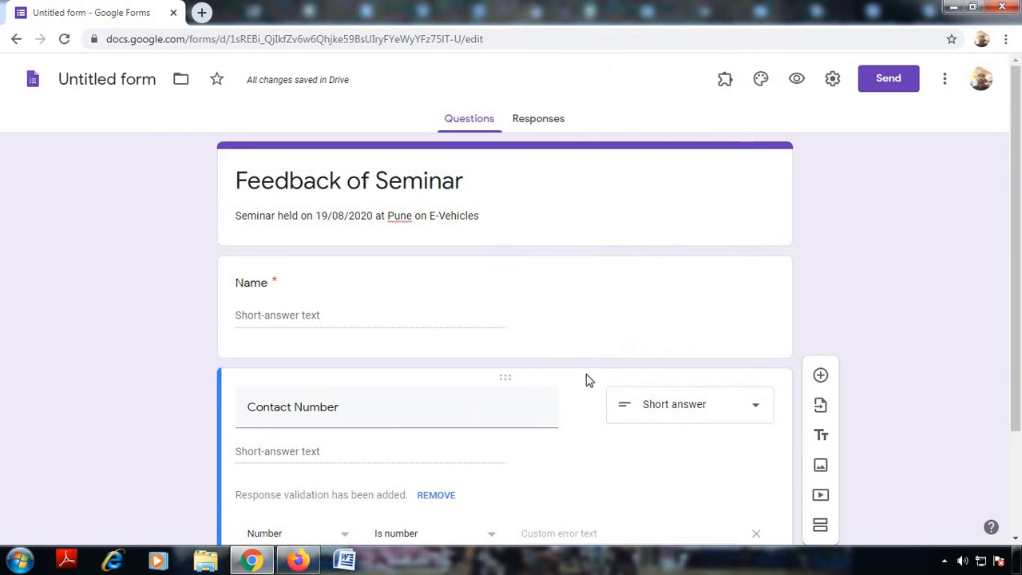
{"action": "scroll", "coordinate": [558, 378], "scroll_direction": "down", "scroll_amount": 2}
{"action": "left_click", "coordinate": [443, 351]}
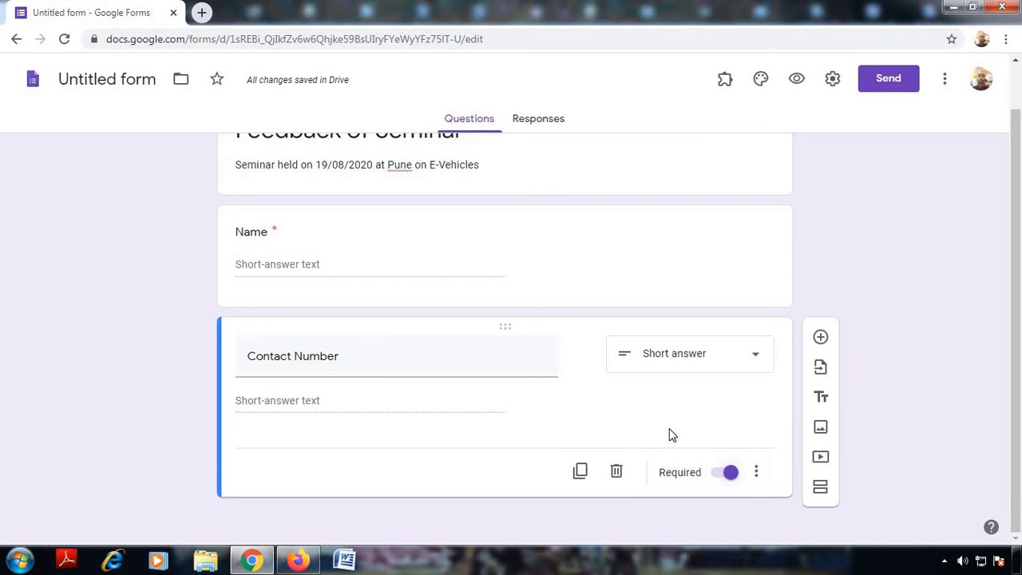
Step: Duplicate Contact Number into a required Short answer question titled 'Institute/ Department'
{"action": "left_click", "coordinate": [580, 472]}
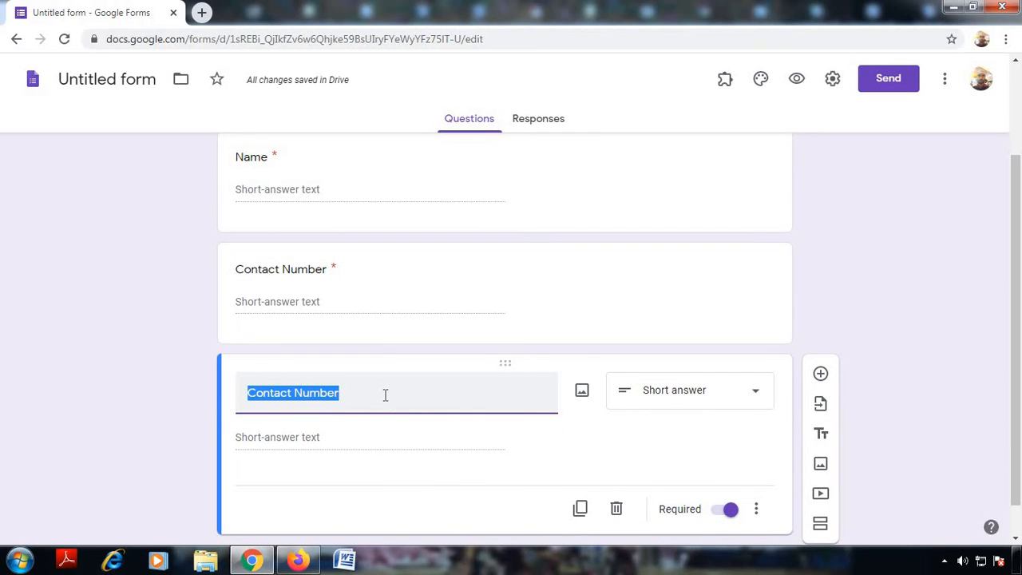
{"action": "type", "text": "Institu"}
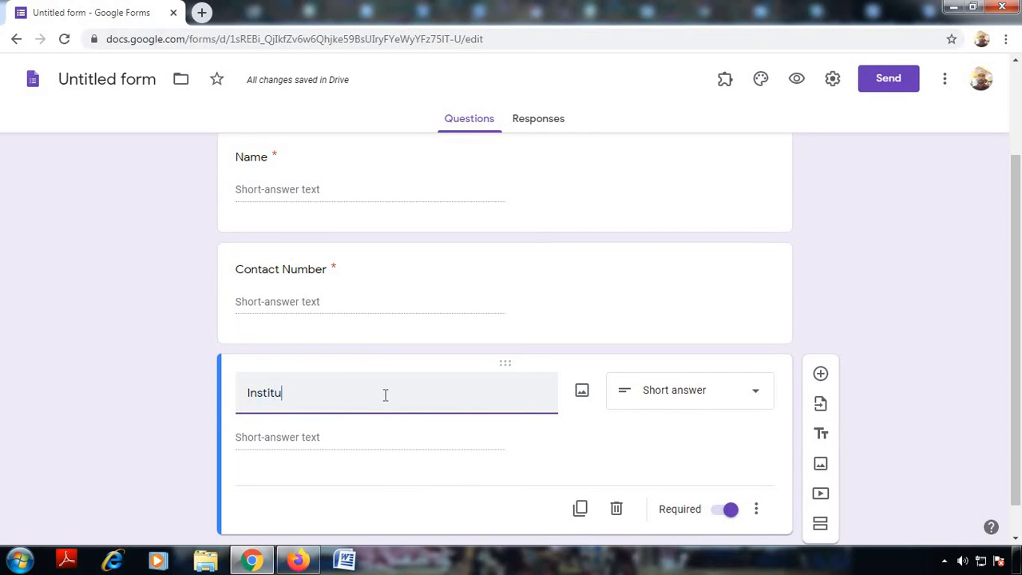
{"action": "type", "text": "te"}
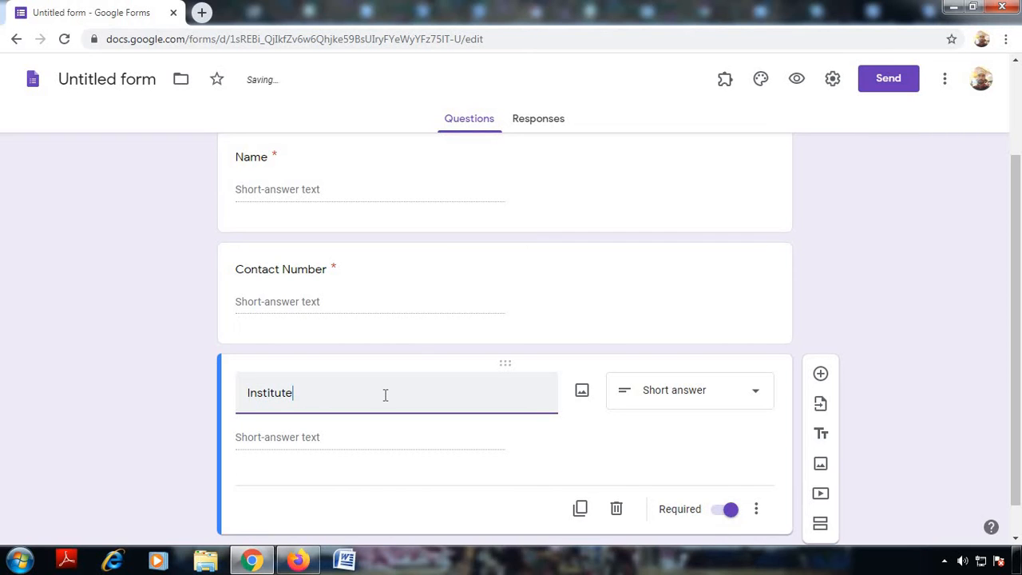
{"action": "type", "text": "/ Department"}
{"action": "left_click", "coordinate": [703, 411]}
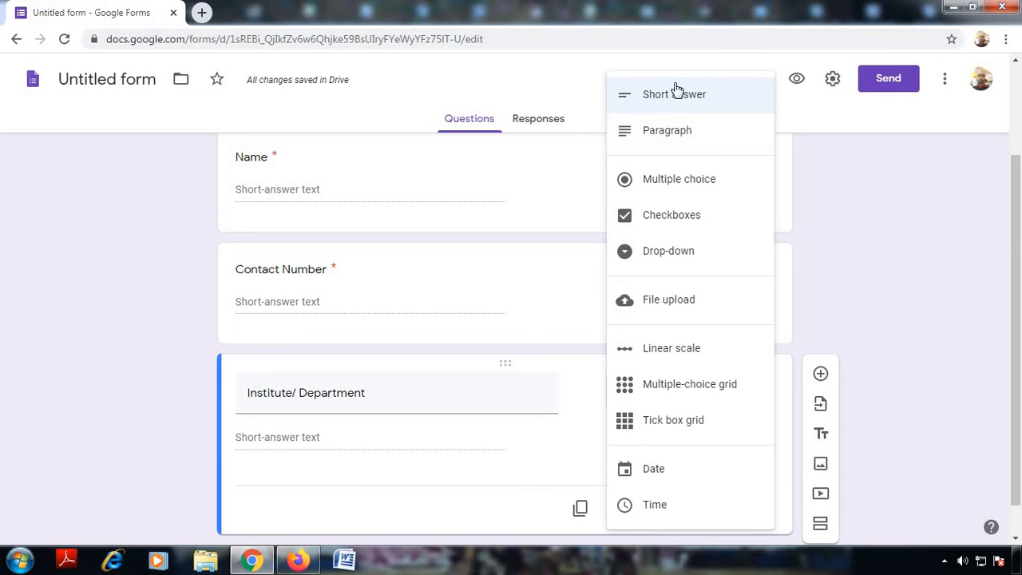
{"action": "left_click", "coordinate": [678, 97]}
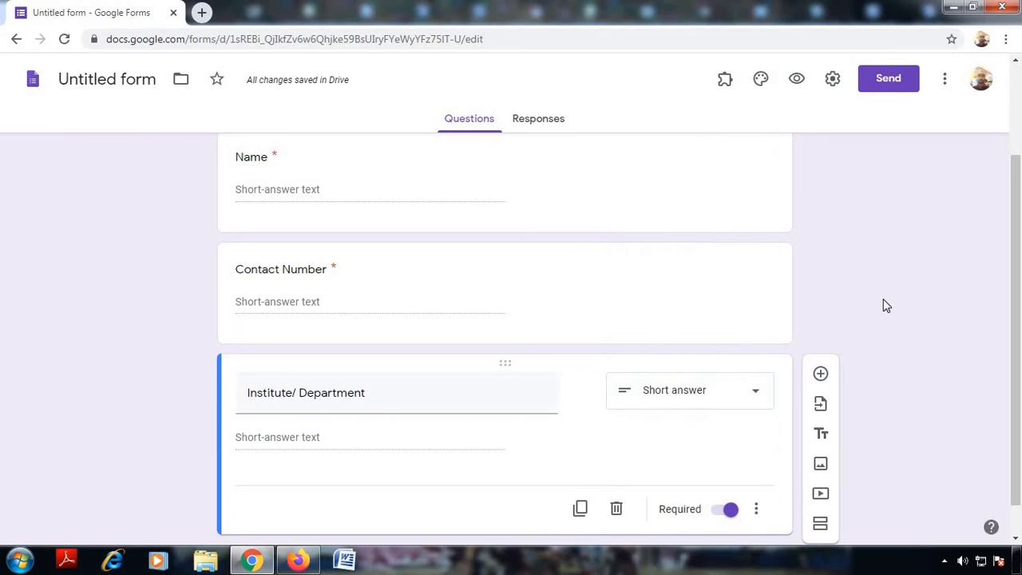
{"action": "scroll", "coordinate": [882, 300], "scroll_direction": "down", "scroll_amount": 1}
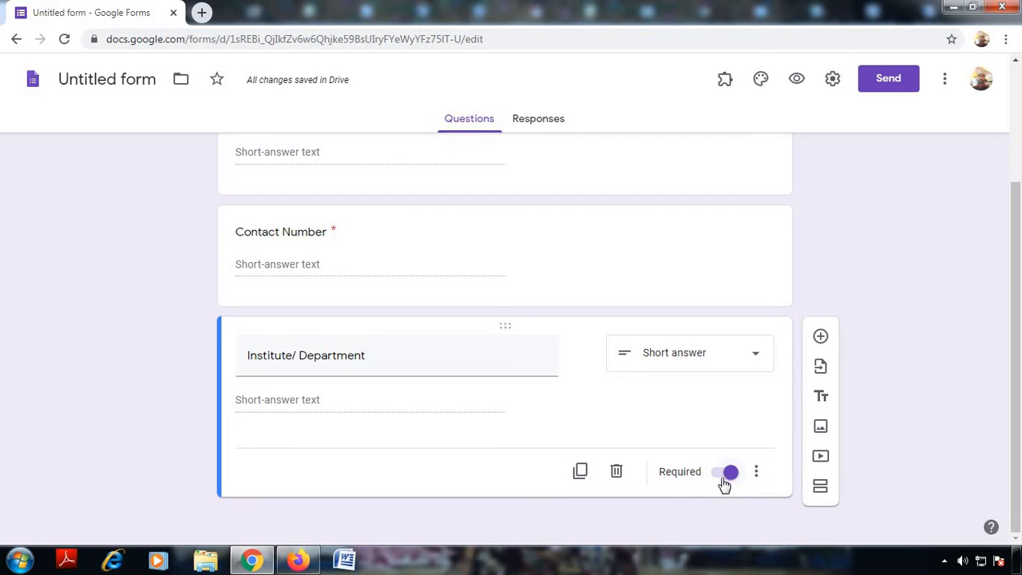
Step: Duplicate Institute/ Department and retitle the copy 'How will you rate the technical expertise of the presentor'
{"action": "left_click", "coordinate": [580, 471]}
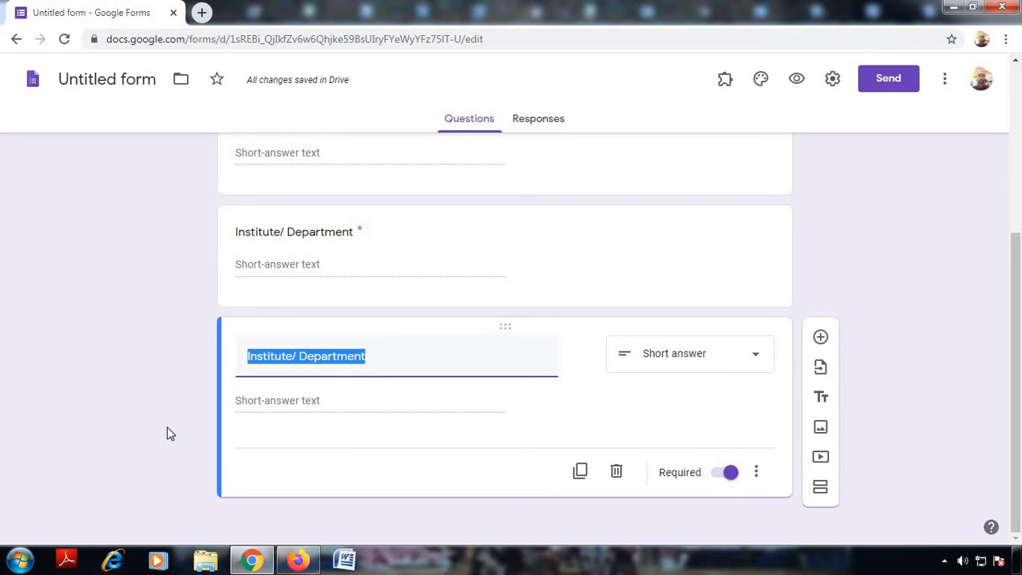
{"action": "type", "text": "How "}
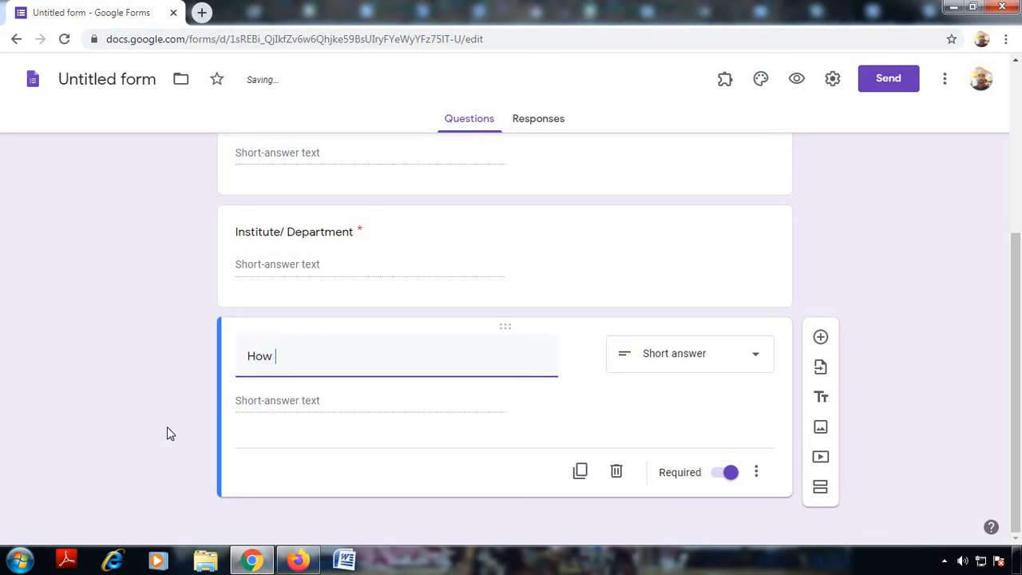
{"action": "type", "text": "will"}
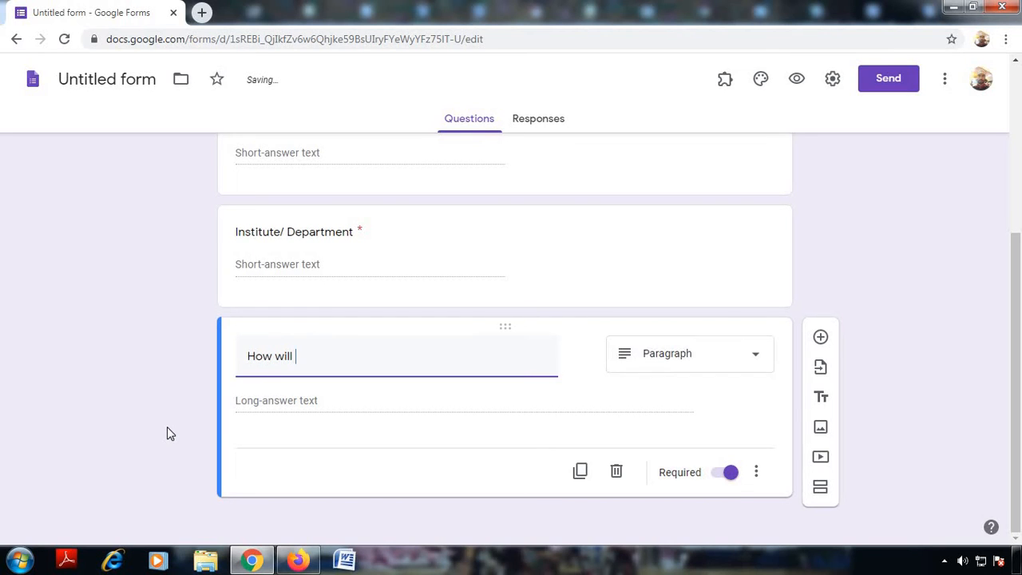
{"action": "type", "text": " yo"}
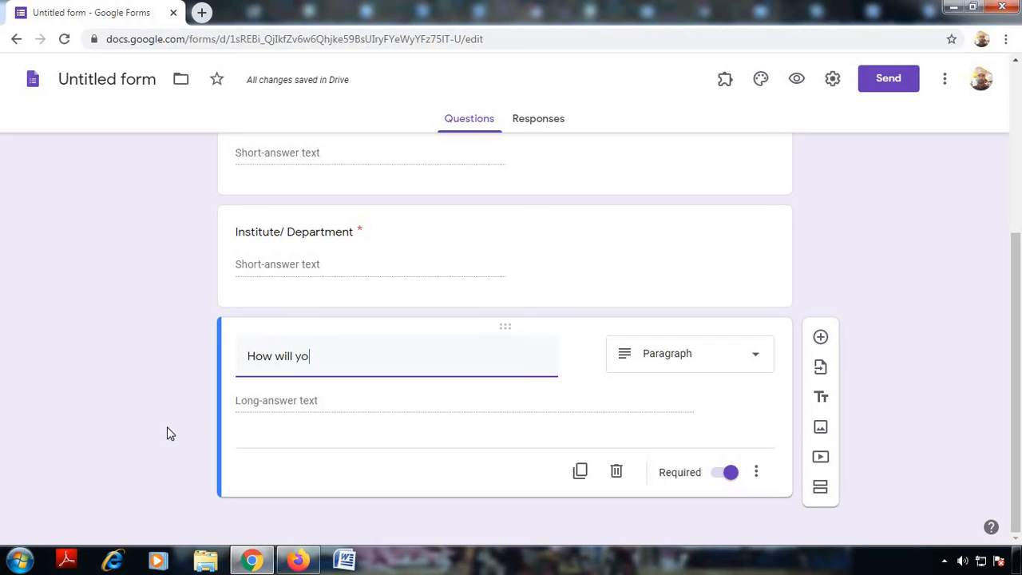
{"action": "type", "text": "u rate "}
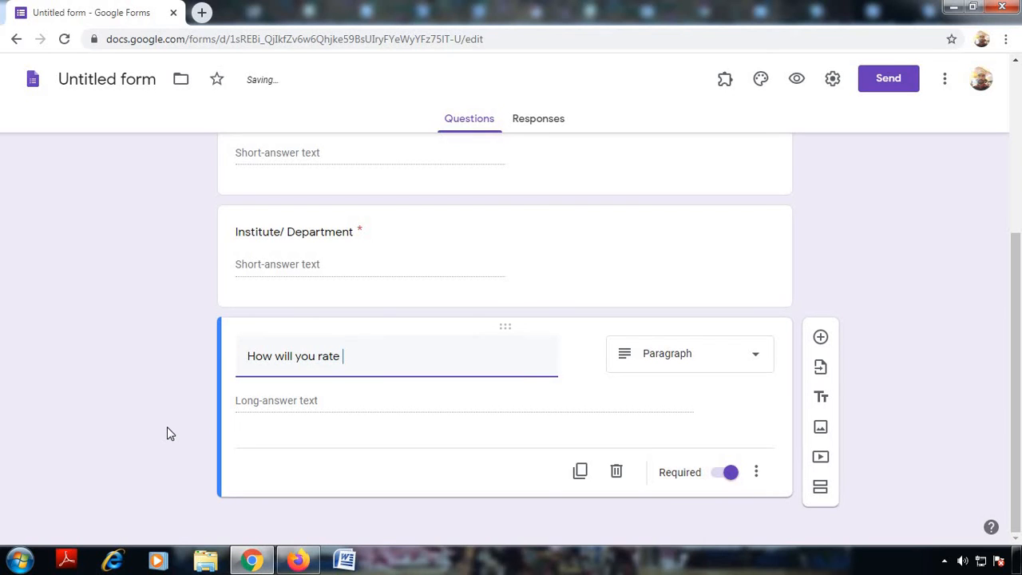
{"action": "type", "text": "the tec"}
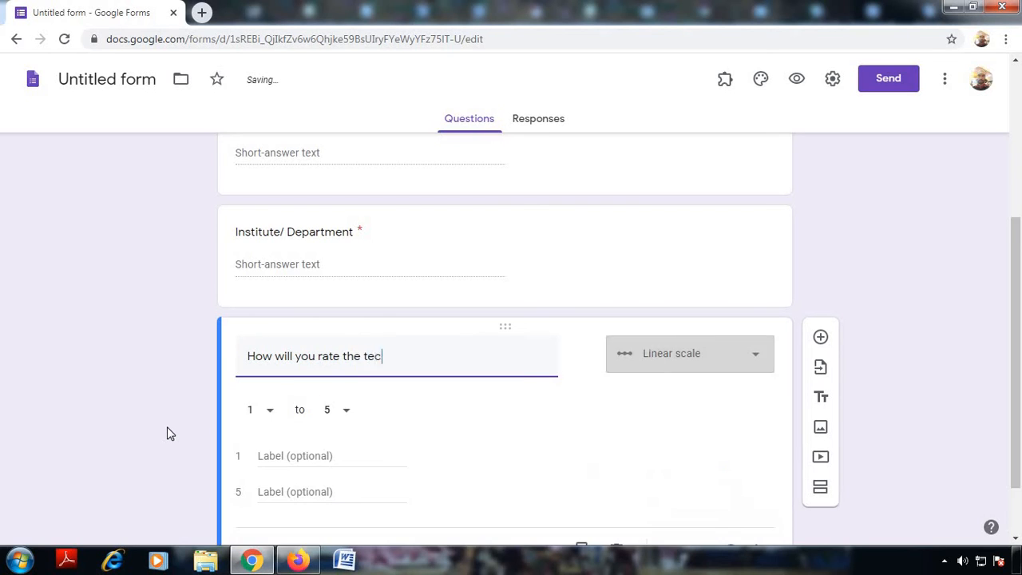
{"action": "type", "text": "hnical e"}
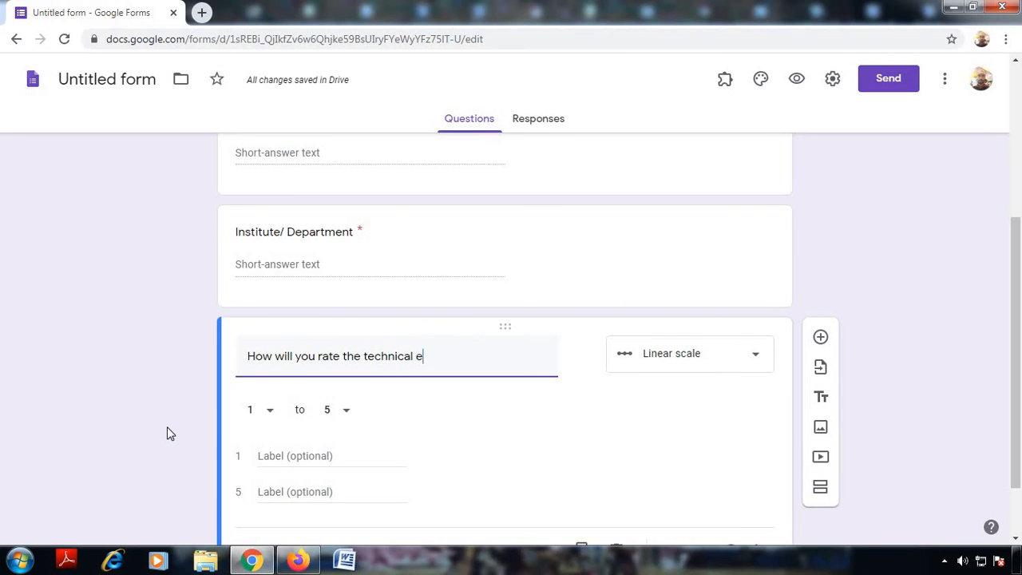
{"action": "type", "text": "xpertise of the"}
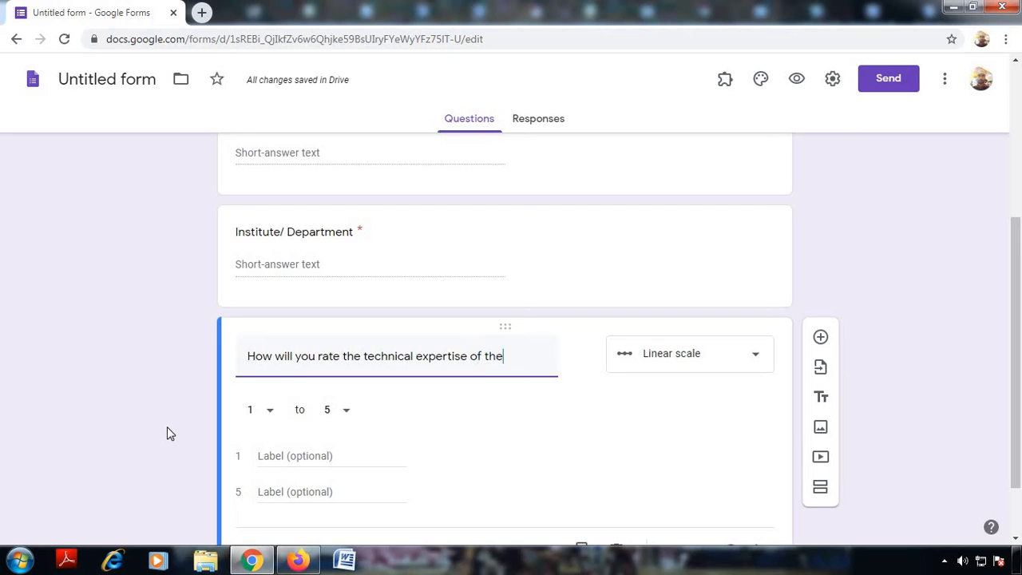
{"action": "type", "text": " pres"}
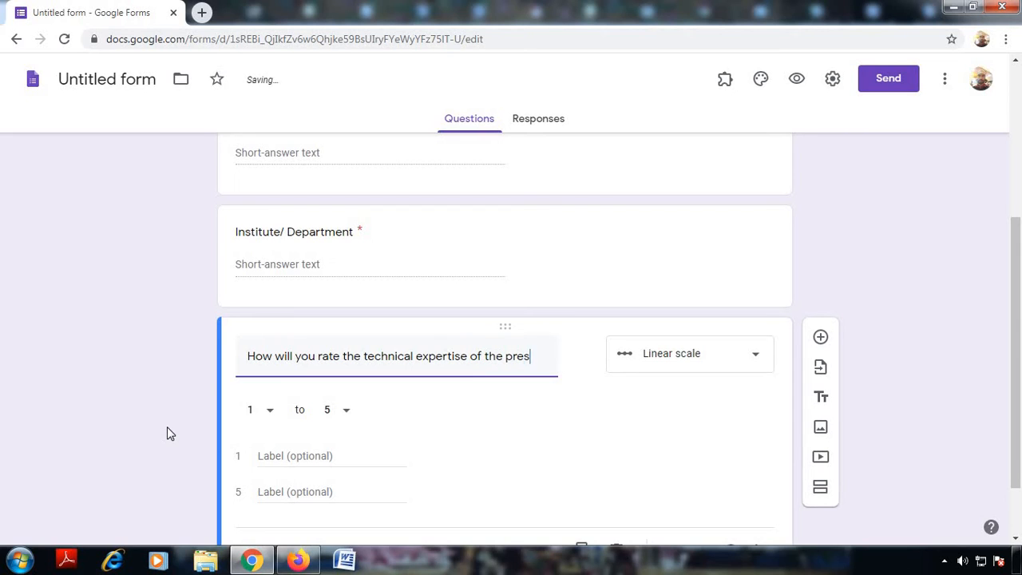
{"action": "type", "text": "entor"}
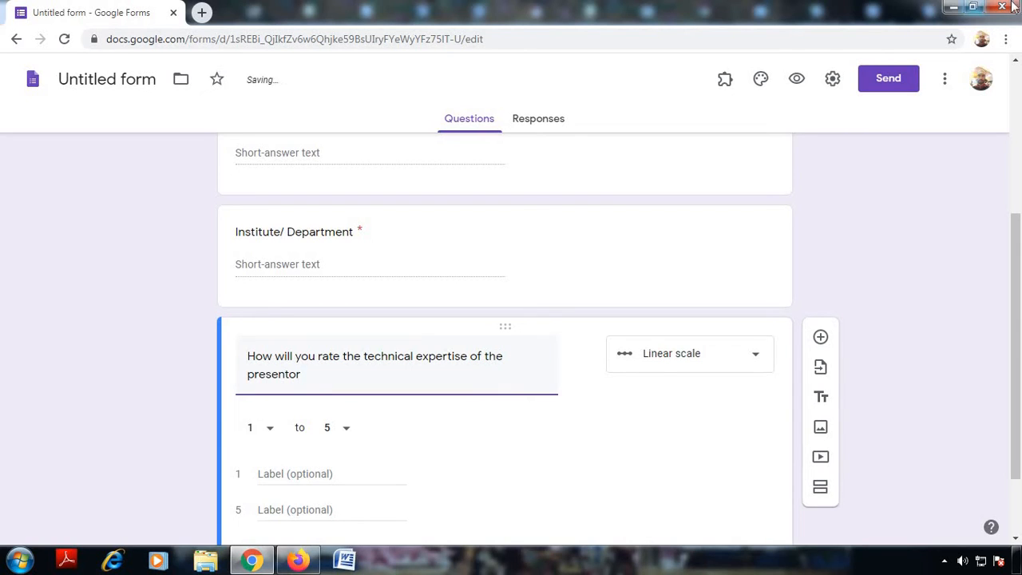
Step: Make the rating question multiple choice with 'Good' as its first option
{"action": "left_click", "coordinate": [729, 359]}
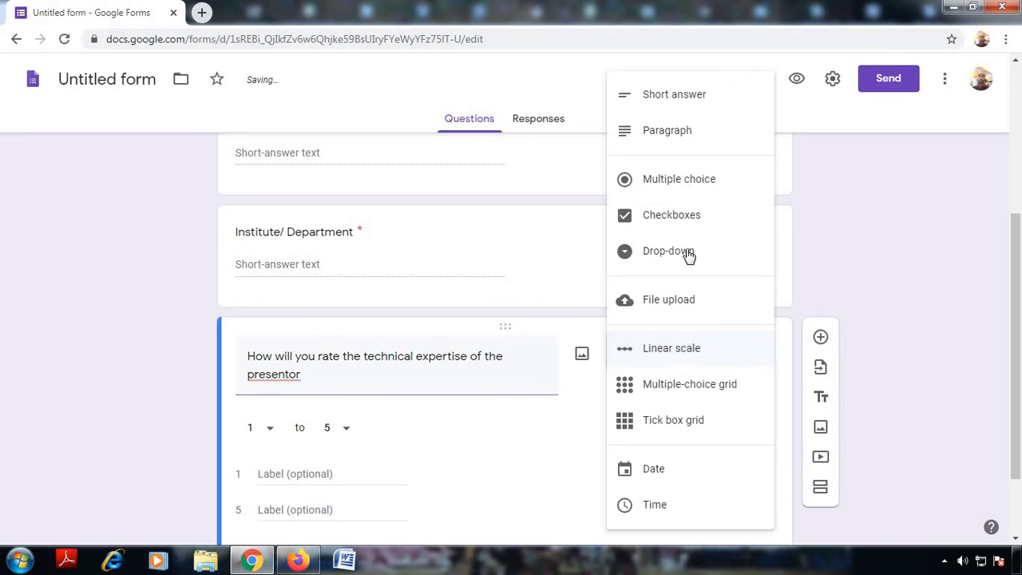
{"action": "left_click", "coordinate": [682, 182]}
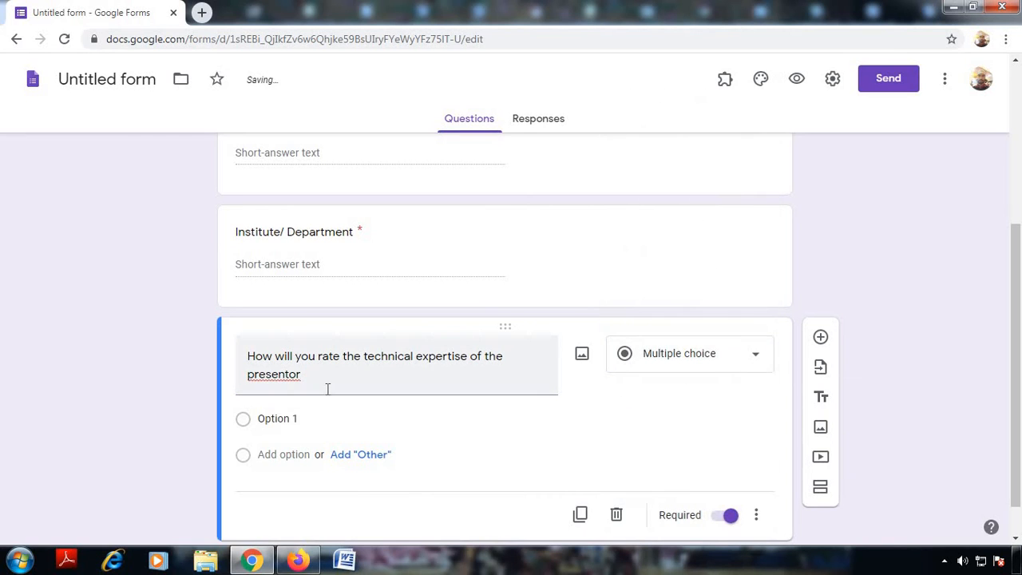
{"action": "left_click", "coordinate": [281, 424]}
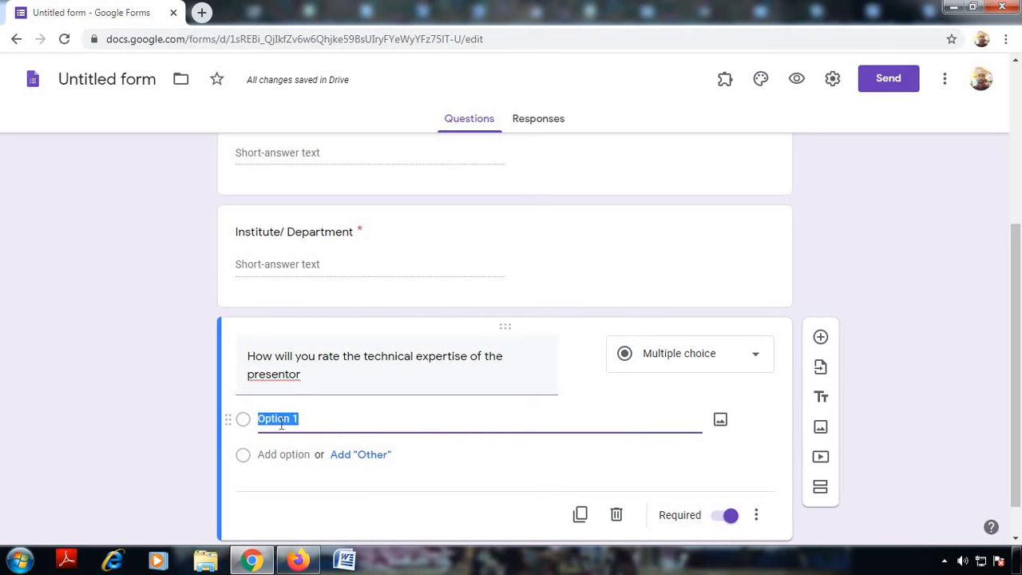
{"action": "type", "text": "Good"}
Step: Add 'Very Good' and 'Excellent' as further answer choices, correcting the typo in Excellent
{"action": "left_click", "coordinate": [282, 453]}
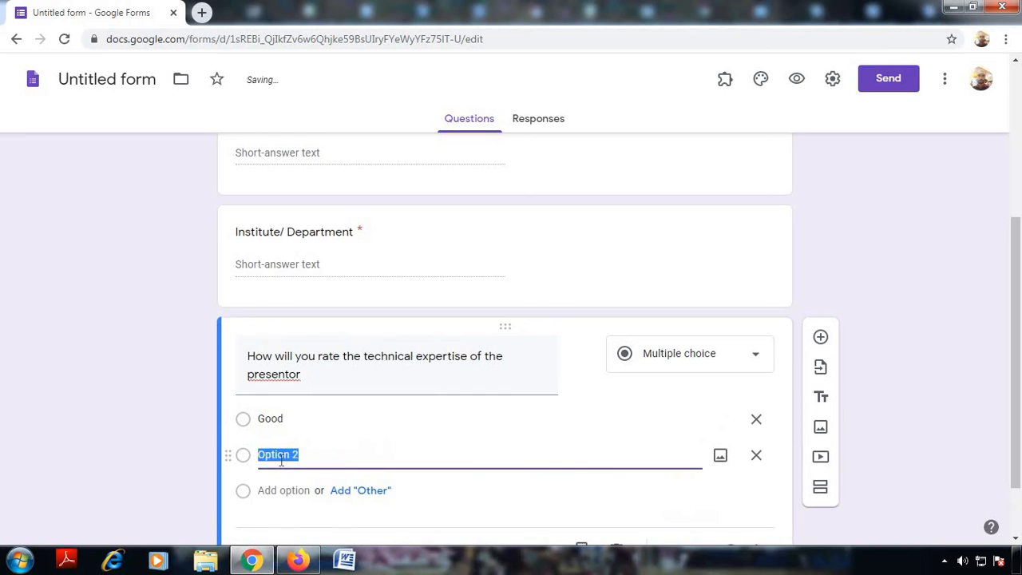
{"action": "type", "text": "Very Good"}
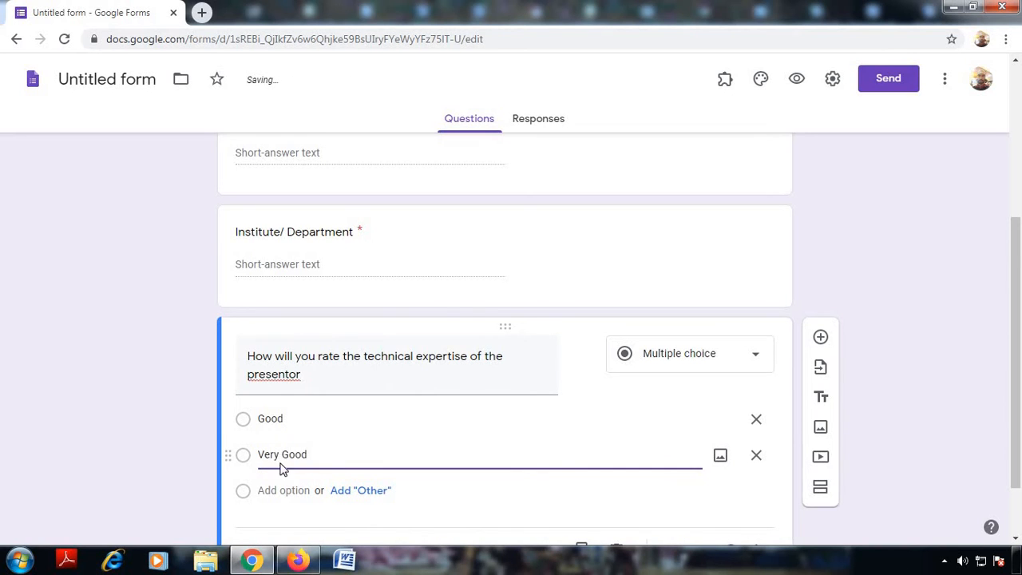
{"action": "scroll", "coordinate": [286, 431], "scroll_direction": "down", "scroll_amount": 1}
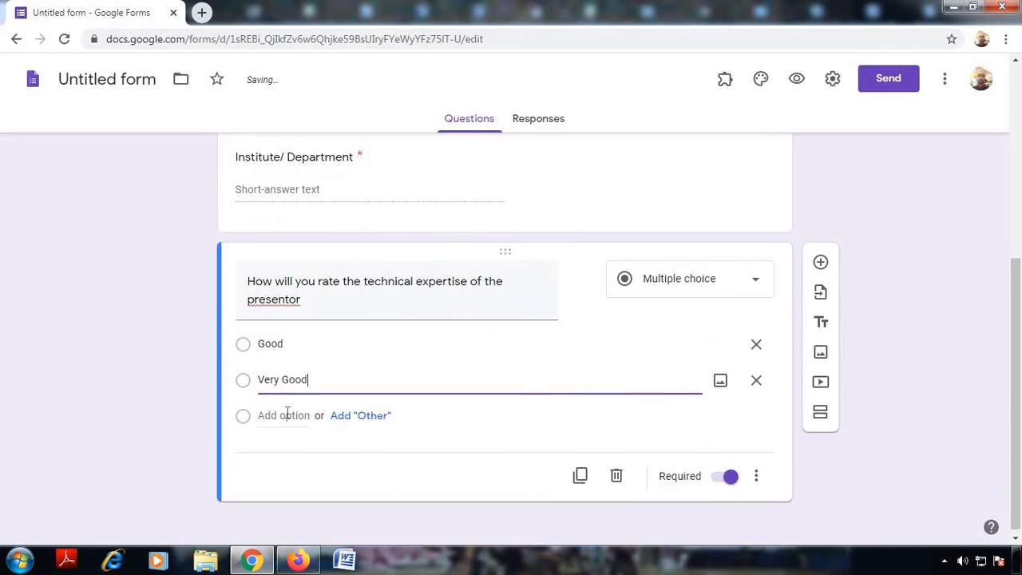
{"action": "left_click", "coordinate": [286, 413]}
{"action": "type", "text": "Exce"}
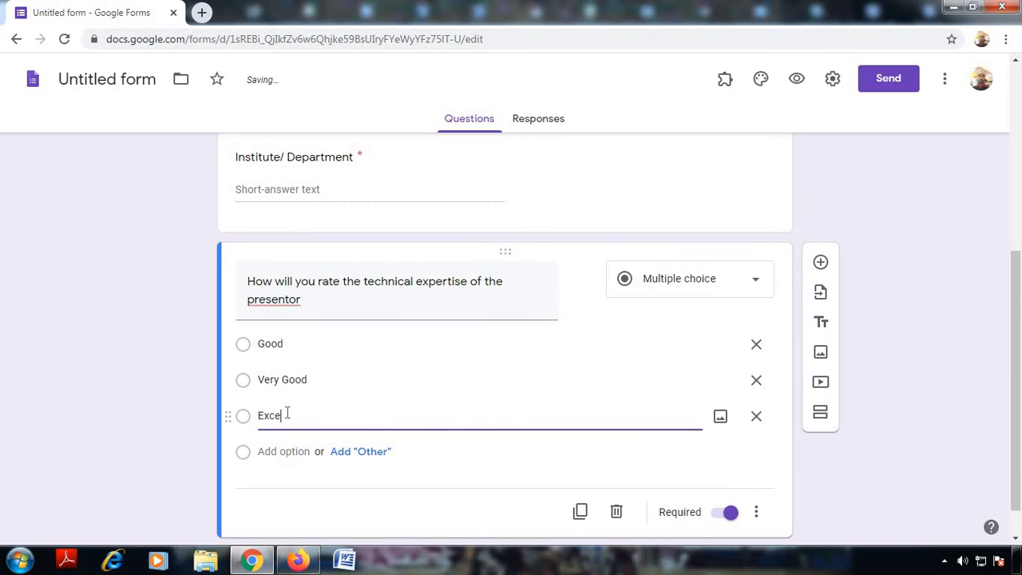
{"action": "type", "text": "lelnt"}
{"action": "key", "text": "BackSpace"}
{"action": "key", "text": "BackSpace"}
{"action": "key", "text": "BackSpace"}
{"action": "key", "text": "BackSpace"}
{"action": "type", "text": "lent"}
{"action": "scroll", "coordinate": [479, 471], "scroll_direction": "down", "scroll_amount": 1}
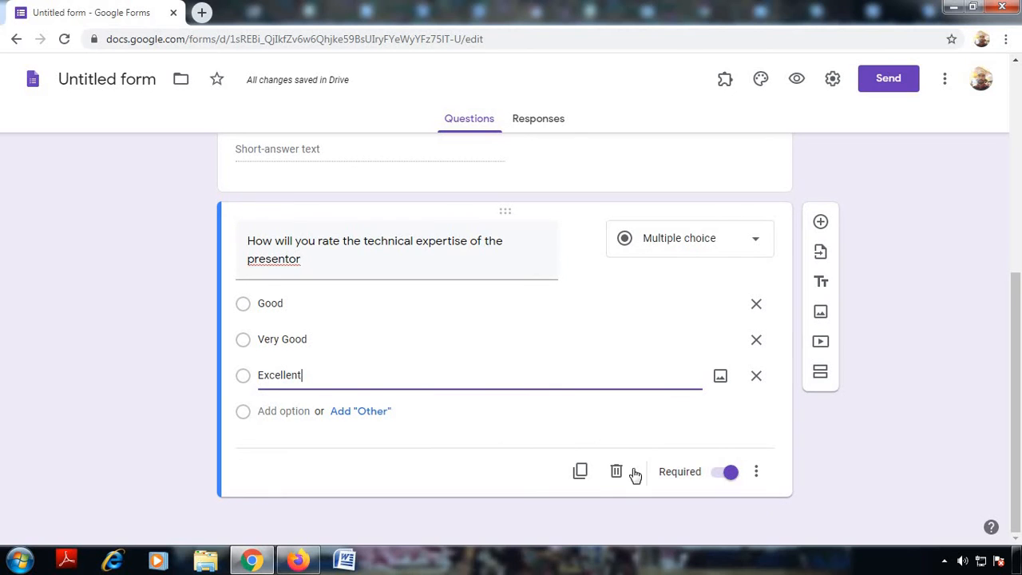
Step: Duplicate the rating question and change the copy's type to Paragraph
{"action": "left_click", "coordinate": [582, 472]}
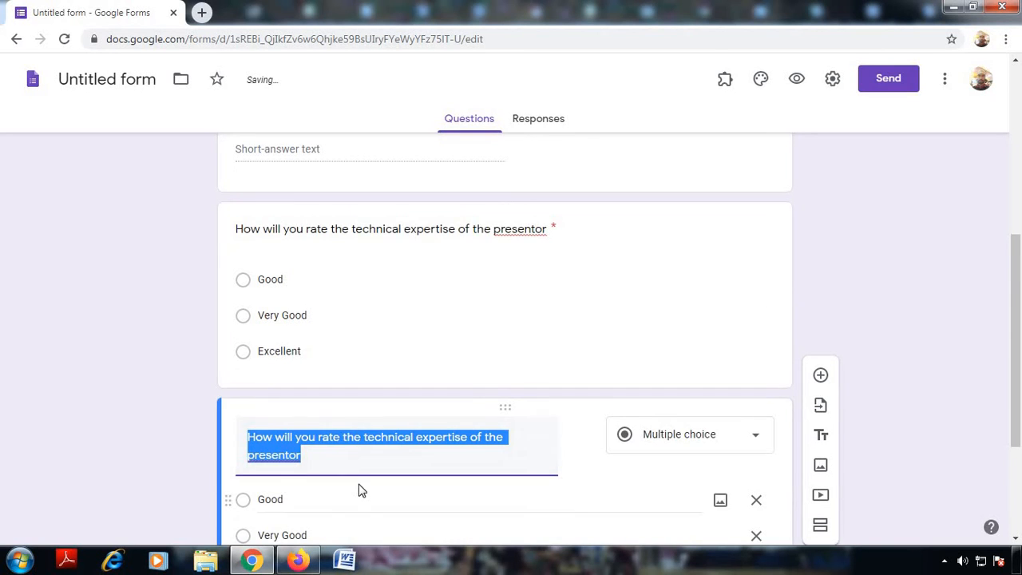
{"action": "scroll", "coordinate": [359, 490], "scroll_direction": "down", "scroll_amount": 1}
{"action": "left_click", "coordinate": [699, 361]}
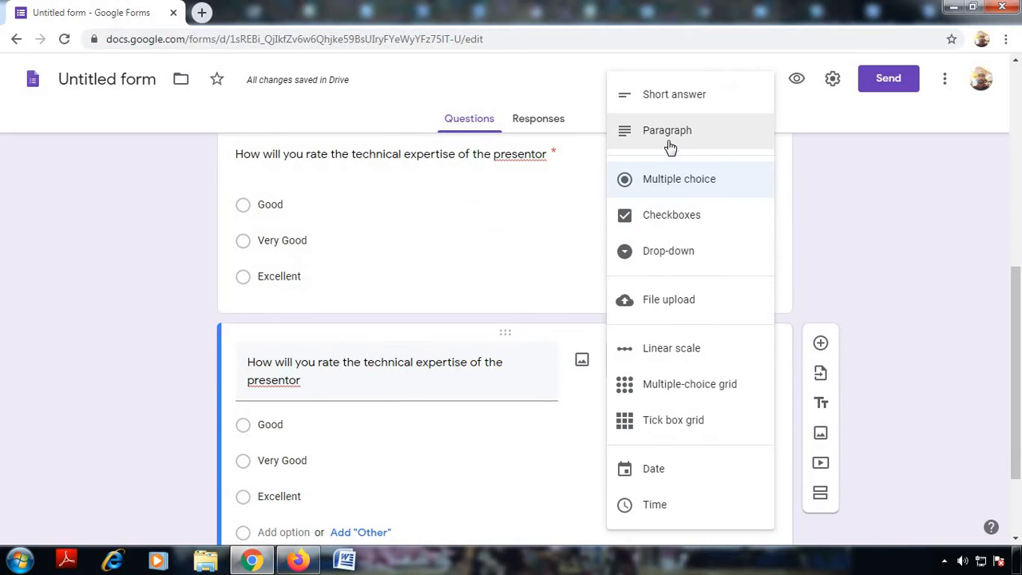
{"action": "left_click", "coordinate": [668, 149]}
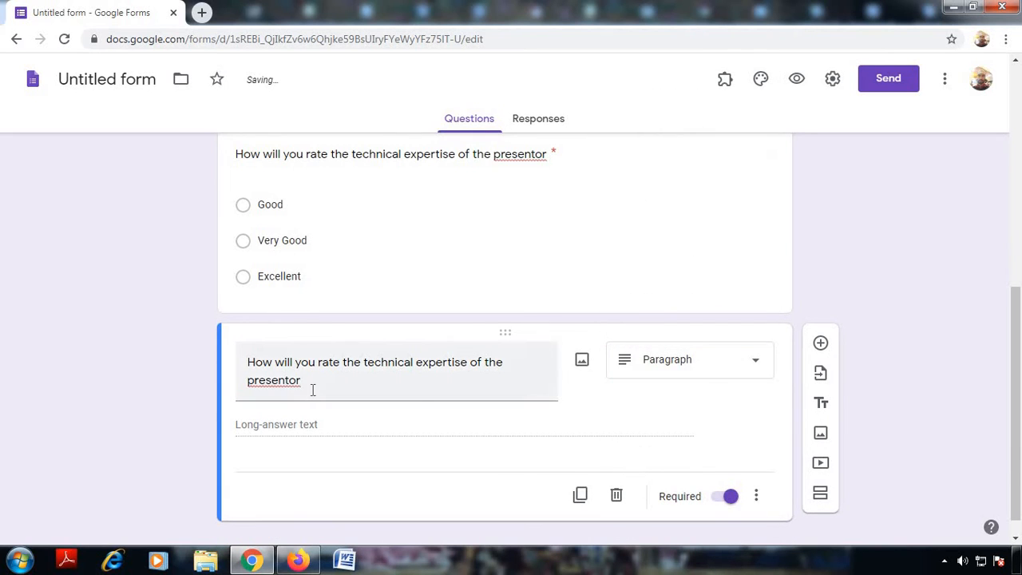
Step: Retitle the copy 'Suggestions/ Feedbacks' and switch Required off
{"action": "left_click_drag", "start_coordinate": [315, 390], "coordinate": [250, 375]}
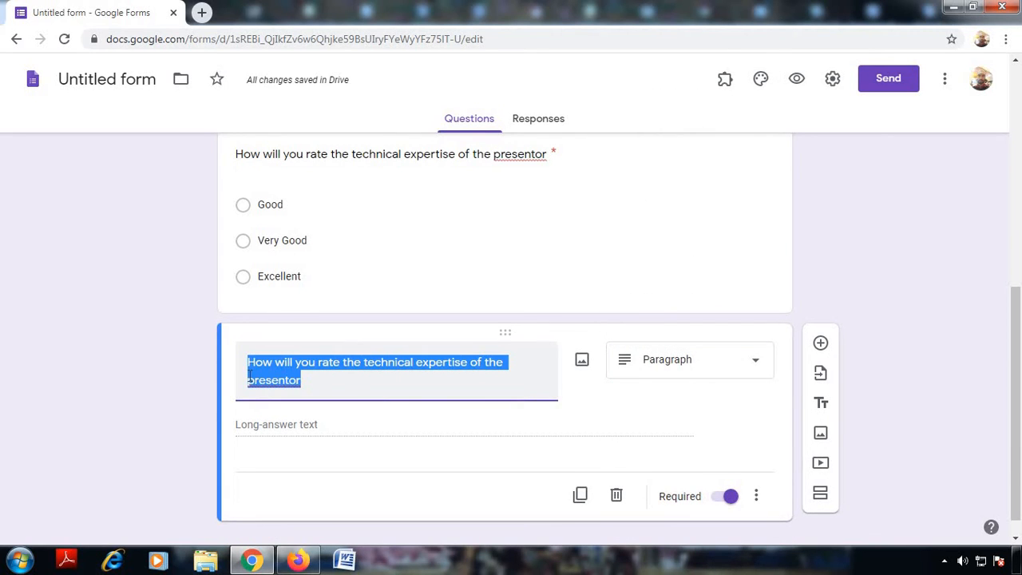
{"action": "type", "text": "Su"}
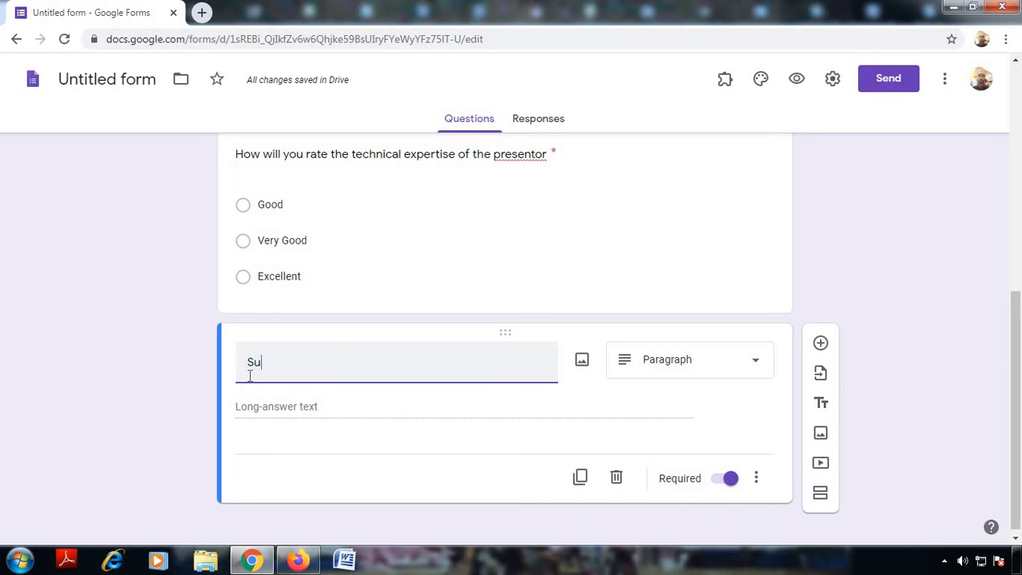
{"action": "type", "text": "ggestions/fe"}
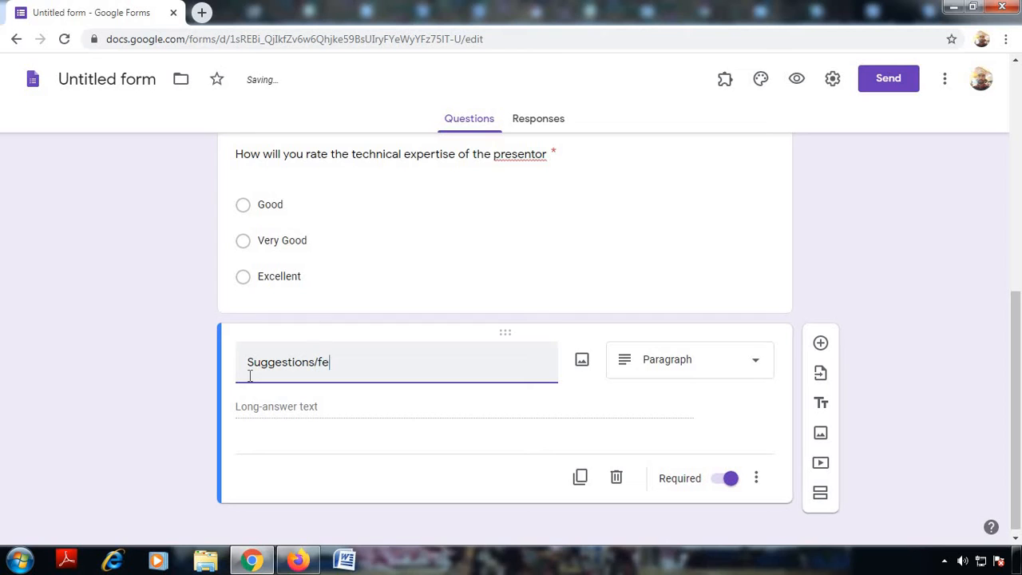
{"action": "type", "text": "dbacks"}
{"action": "key", "text": "Delete"}
{"action": "type", "text": "F"}
{"action": "left_click", "coordinate": [722, 478]}
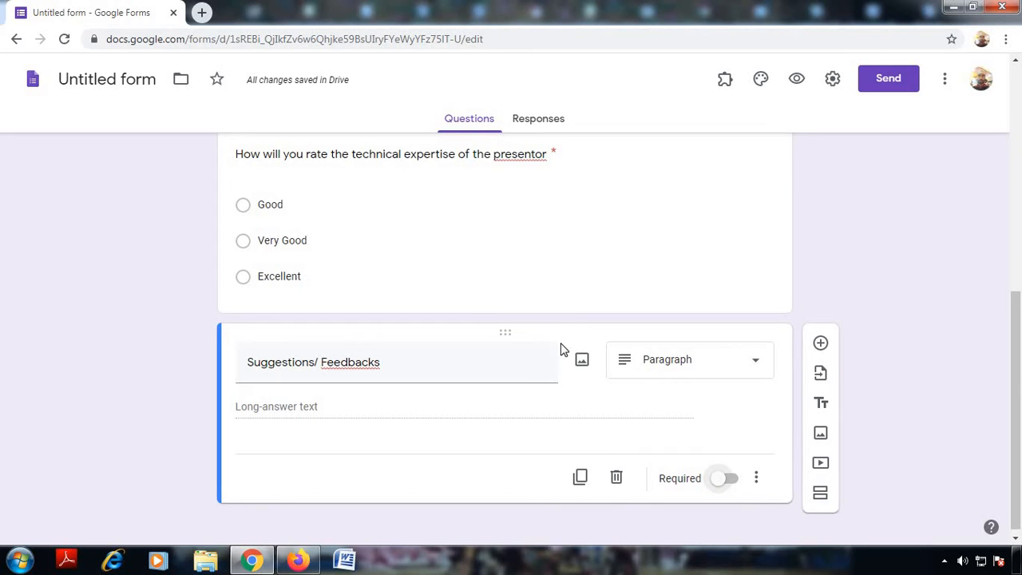
{"action": "scroll", "coordinate": [562, 349], "scroll_direction": "up", "scroll_amount": 3}
{"action": "scroll", "coordinate": [562, 349], "scroll_direction": "up", "scroll_amount": 3}
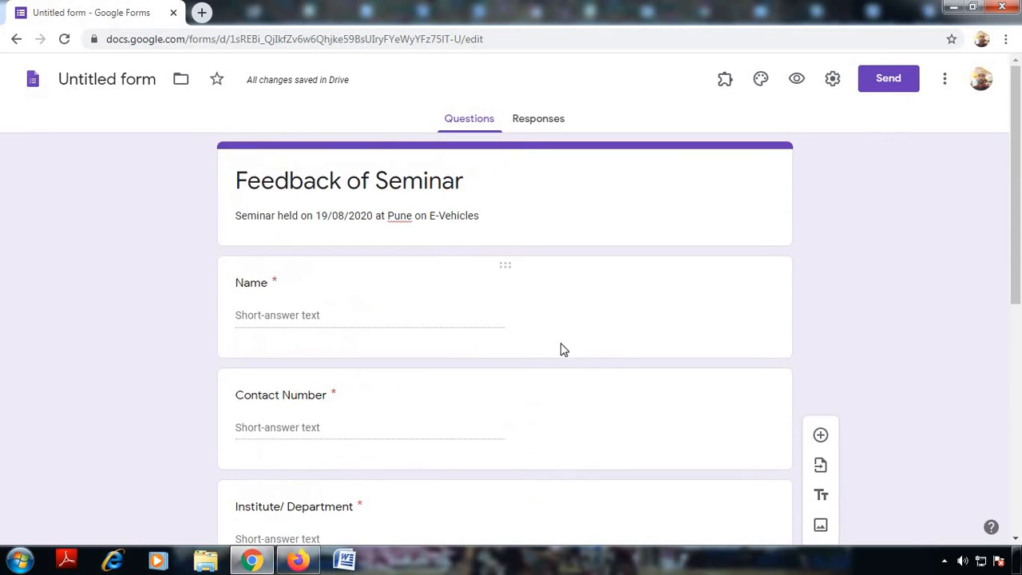
{"action": "scroll", "coordinate": [561, 349], "scroll_direction": "down", "scroll_amount": 3}
{"action": "scroll", "coordinate": [561, 349], "scroll_direction": "down", "scroll_amount": 3}
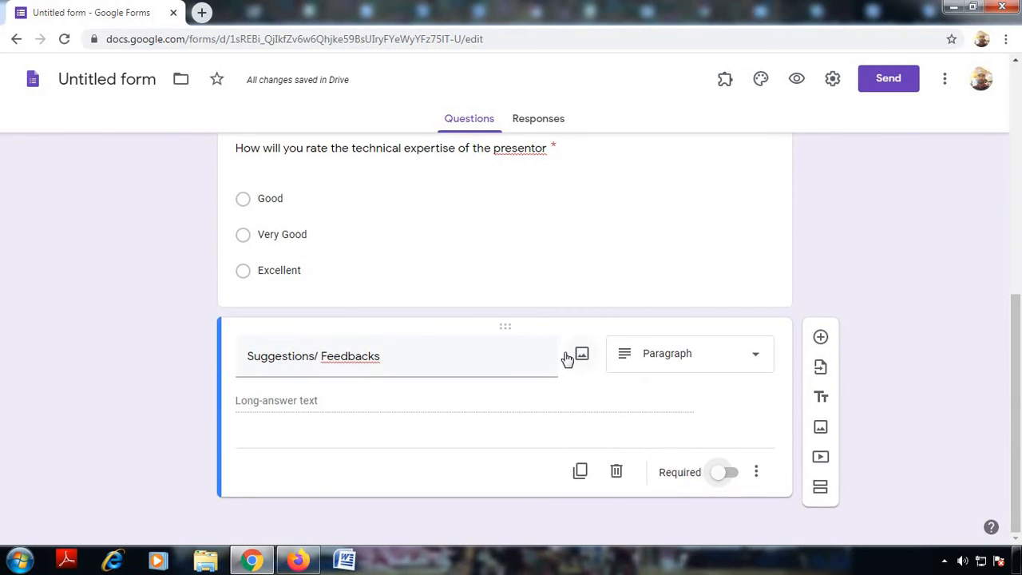
{"action": "scroll", "coordinate": [565, 360], "scroll_direction": "up", "scroll_amount": 5}
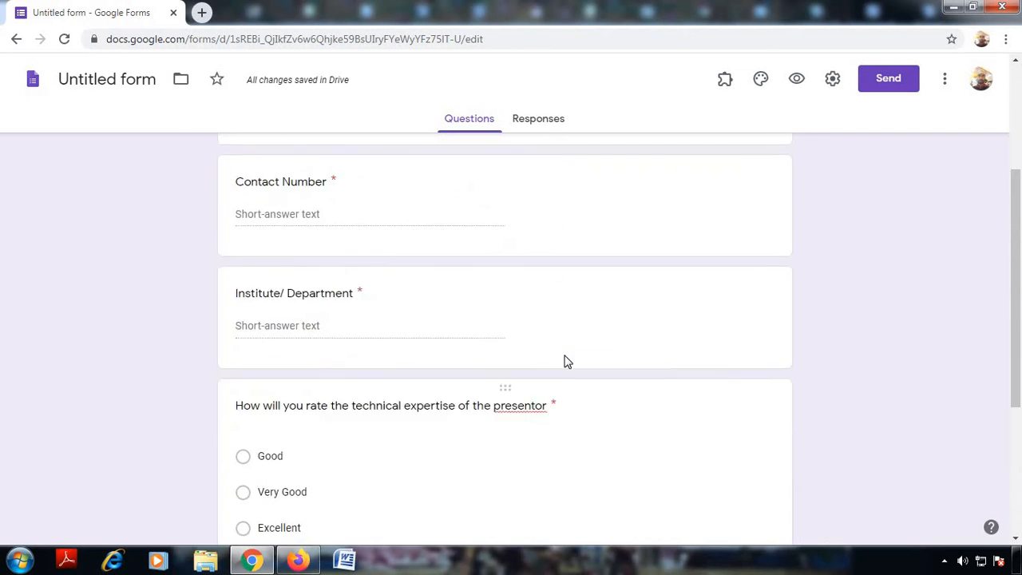
{"action": "scroll", "coordinate": [564, 362], "scroll_direction": "up", "scroll_amount": 2}
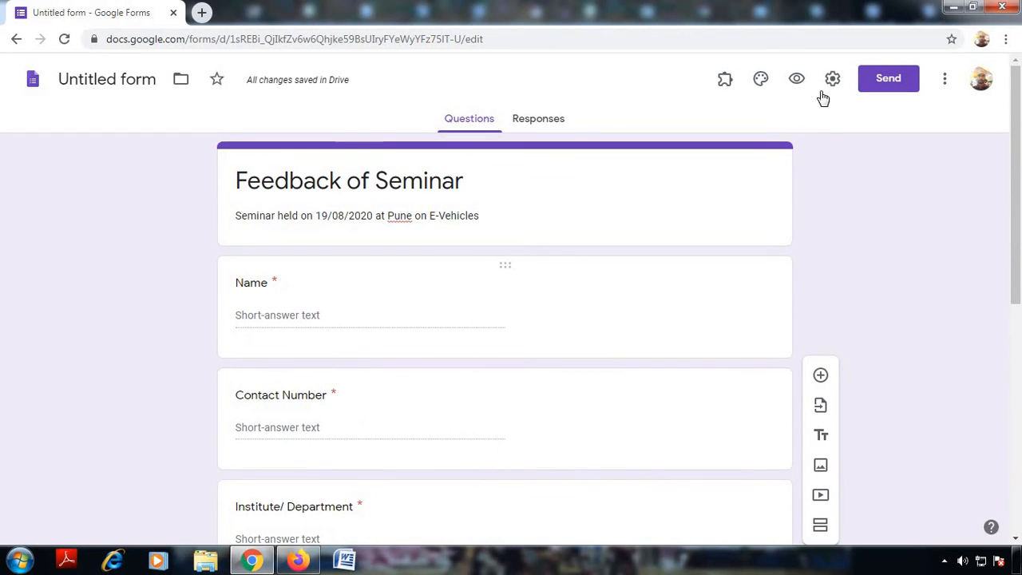
Step: Apply a red-orange theme colour, medium peach background and the Playful font to the form
{"action": "left_click", "coordinate": [759, 79]}
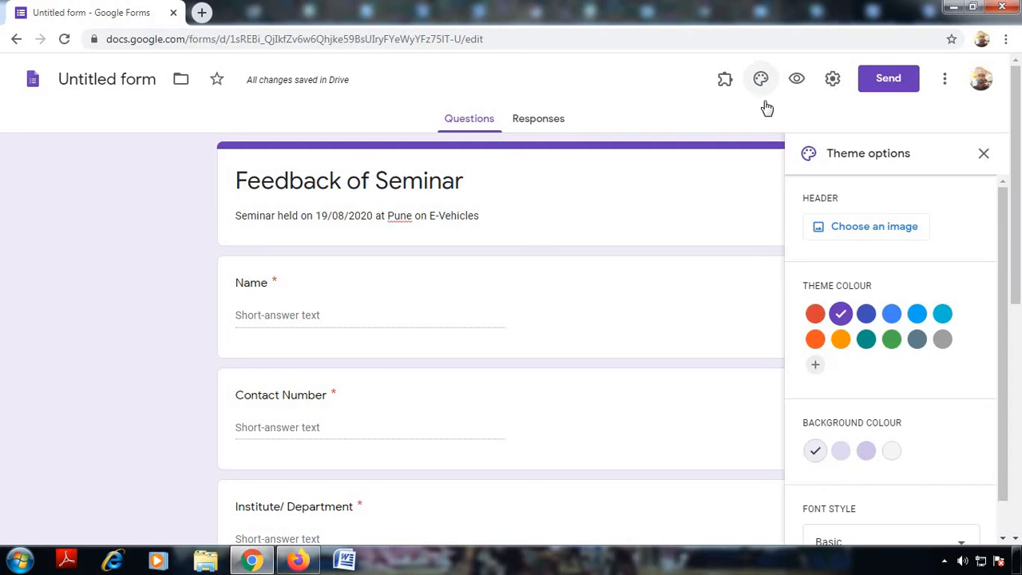
{"action": "left_click", "coordinate": [815, 339]}
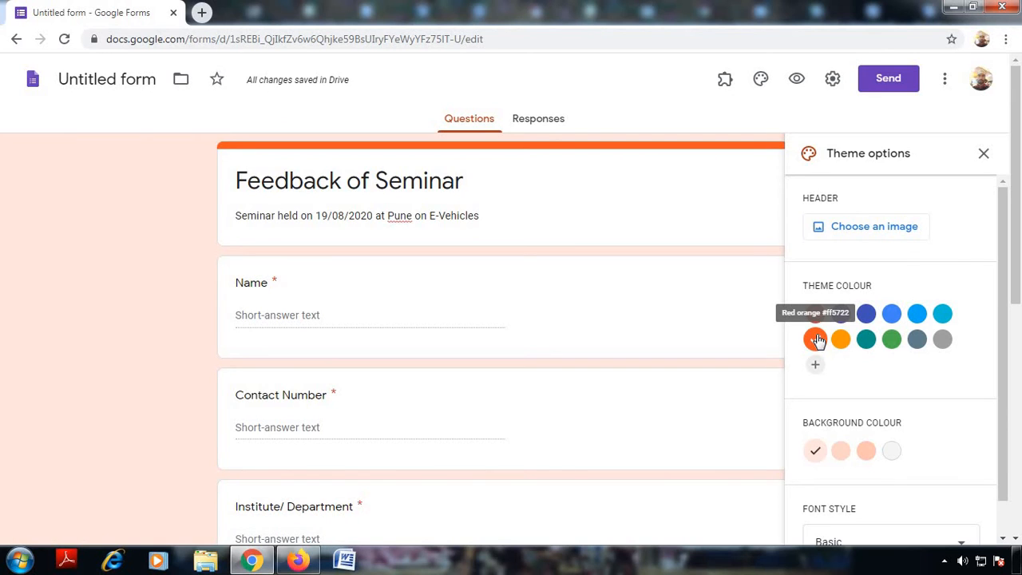
{"action": "scroll", "coordinate": [870, 401], "scroll_direction": "down", "scroll_amount": 1}
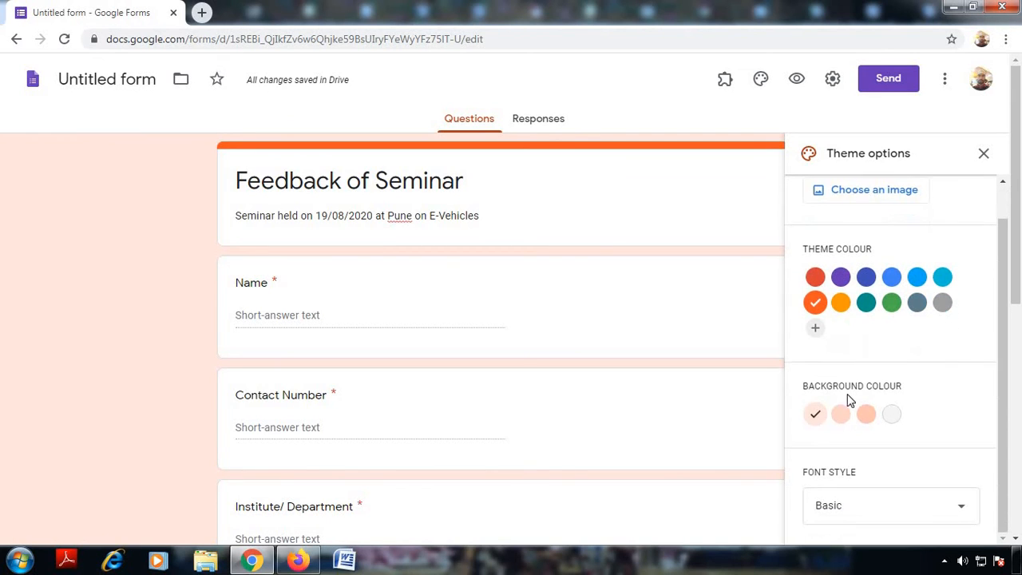
{"action": "left_click", "coordinate": [841, 415]}
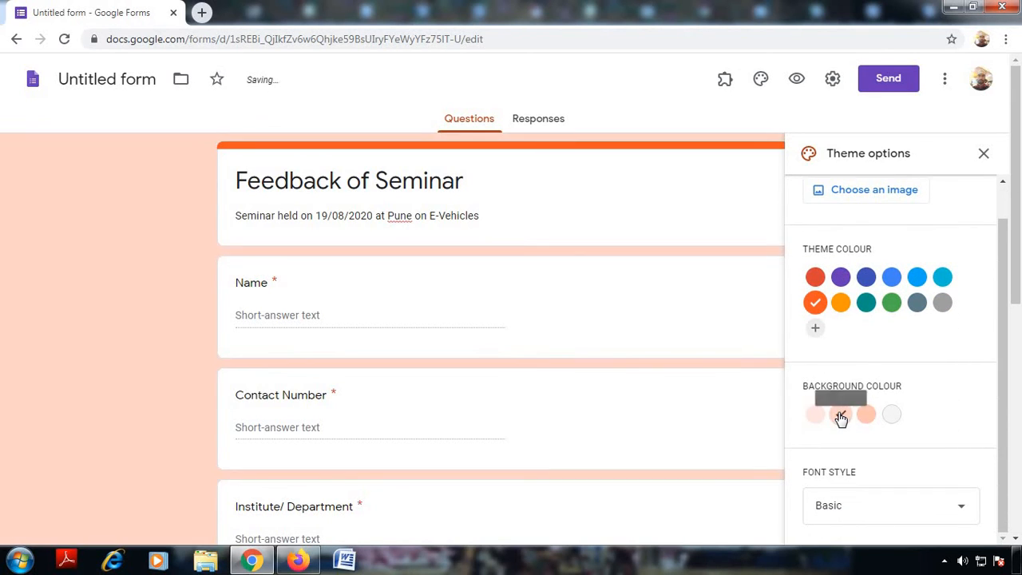
{"action": "scroll", "coordinate": [864, 424], "scroll_direction": "down", "scroll_amount": 3}
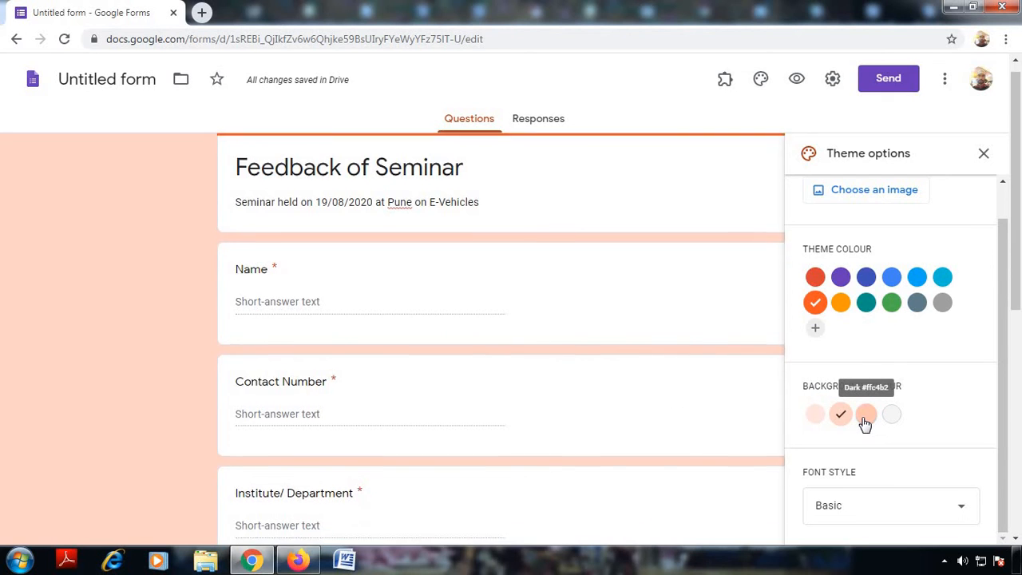
{"action": "left_click", "coordinate": [883, 517]}
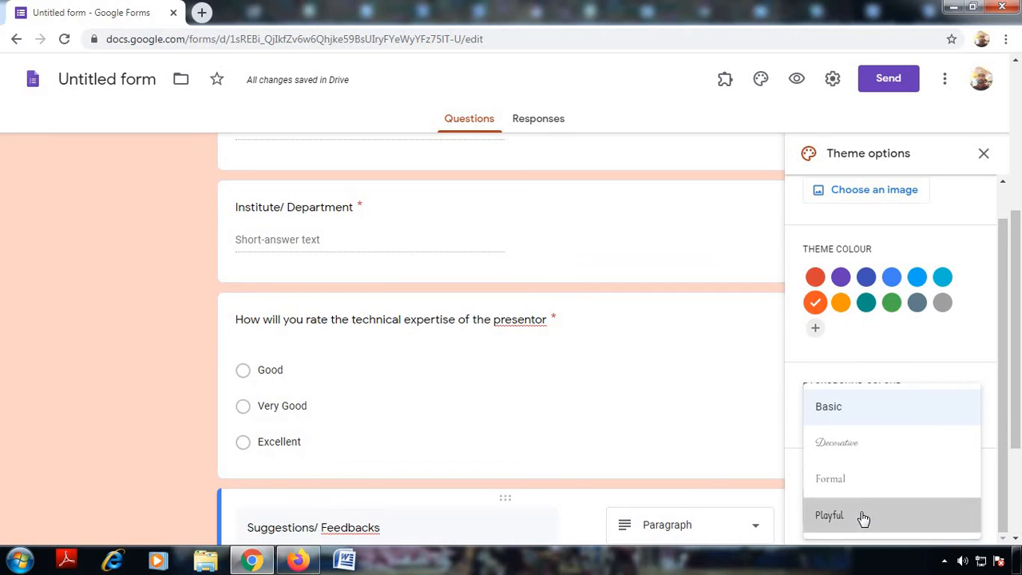
{"action": "left_click", "coordinate": [862, 515]}
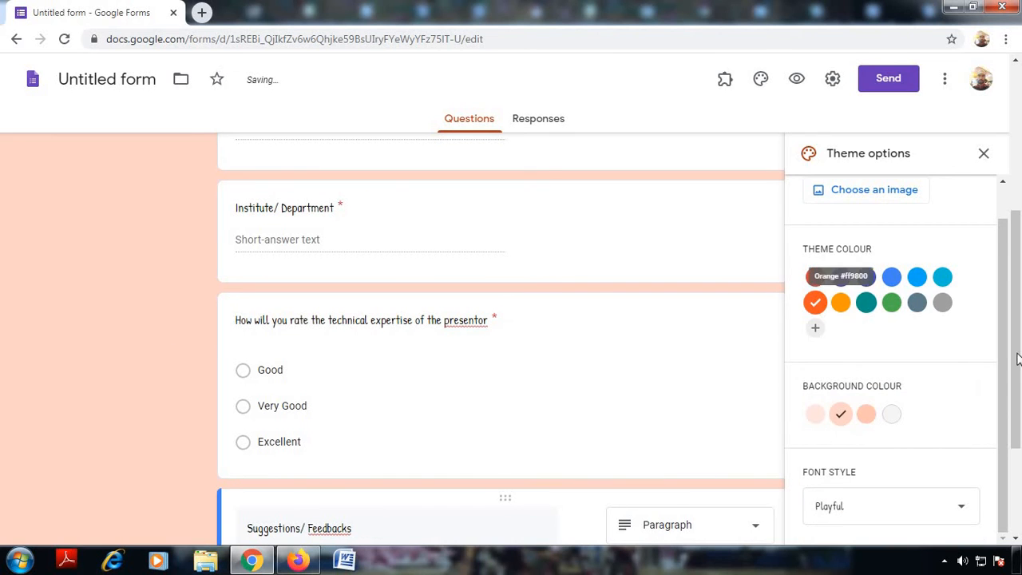
{"action": "scroll", "coordinate": [1004, 331], "scroll_direction": "up", "scroll_amount": 1}
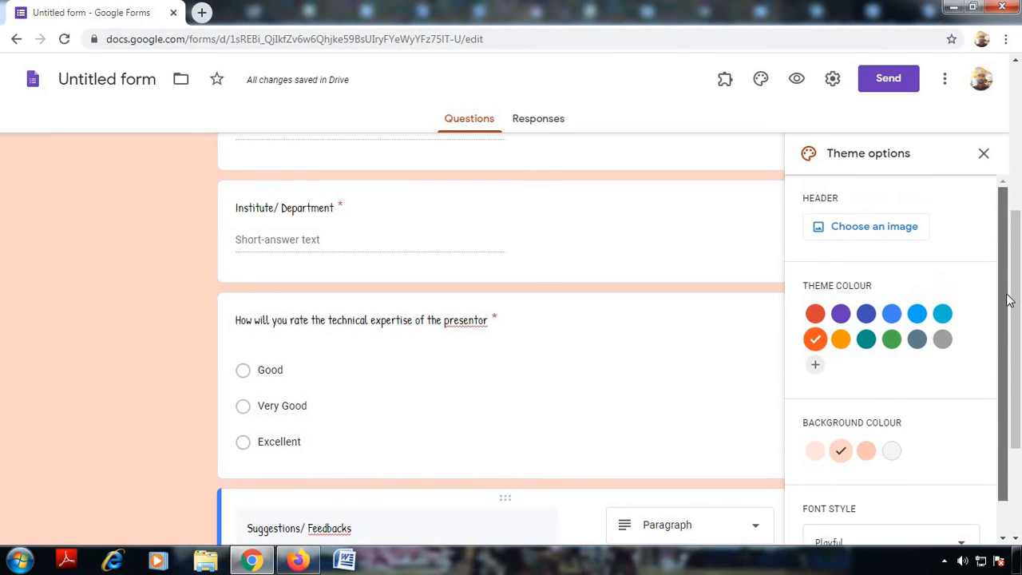
{"action": "left_click", "coordinate": [983, 156]}
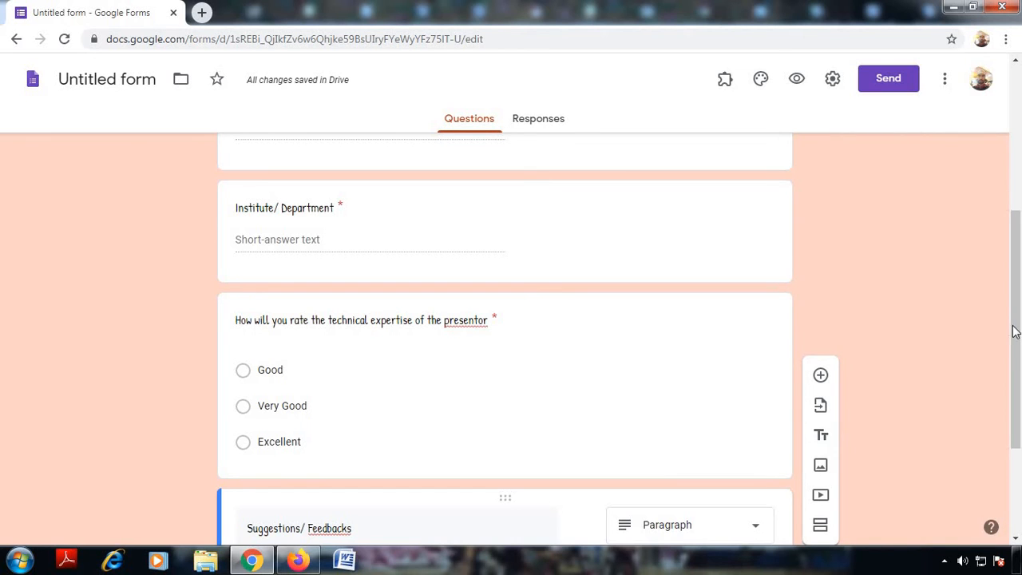
{"action": "scroll", "coordinate": [1020, 315], "scroll_direction": "up", "scroll_amount": 4}
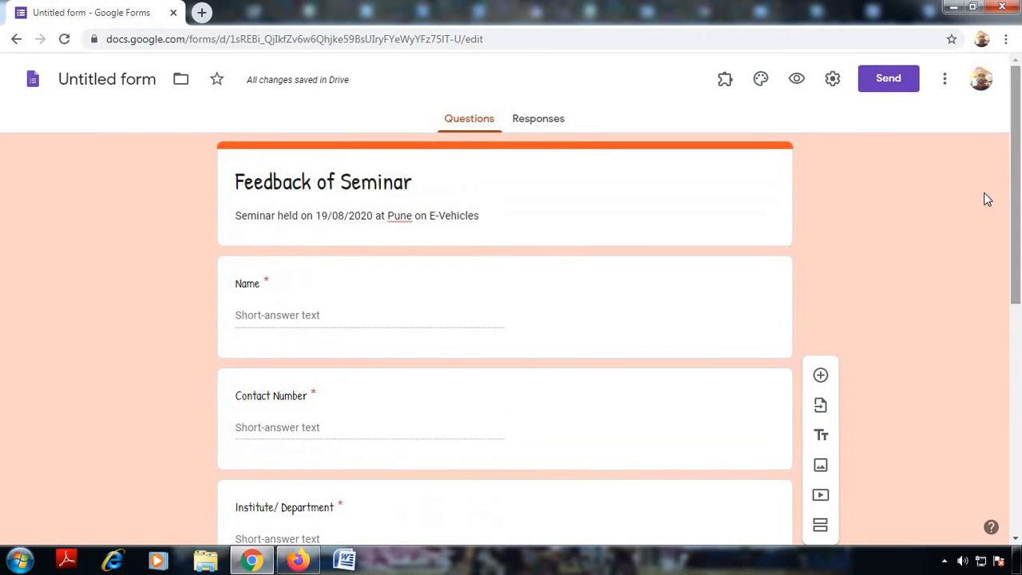
Step: Insert the bookshelf illustration from the Themes image gallery as the form's header
{"action": "left_click", "coordinate": [761, 79]}
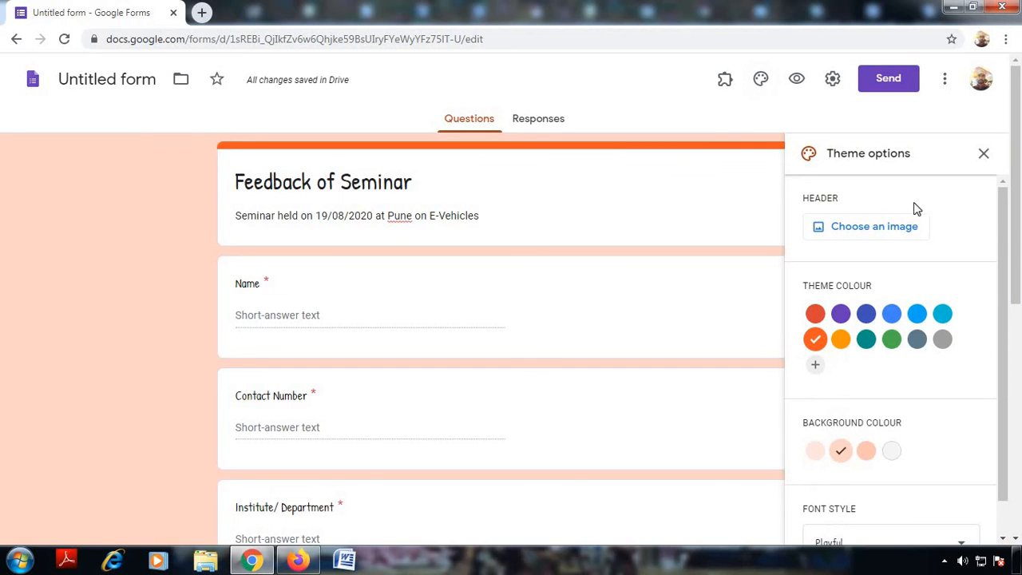
{"action": "left_click", "coordinate": [887, 229]}
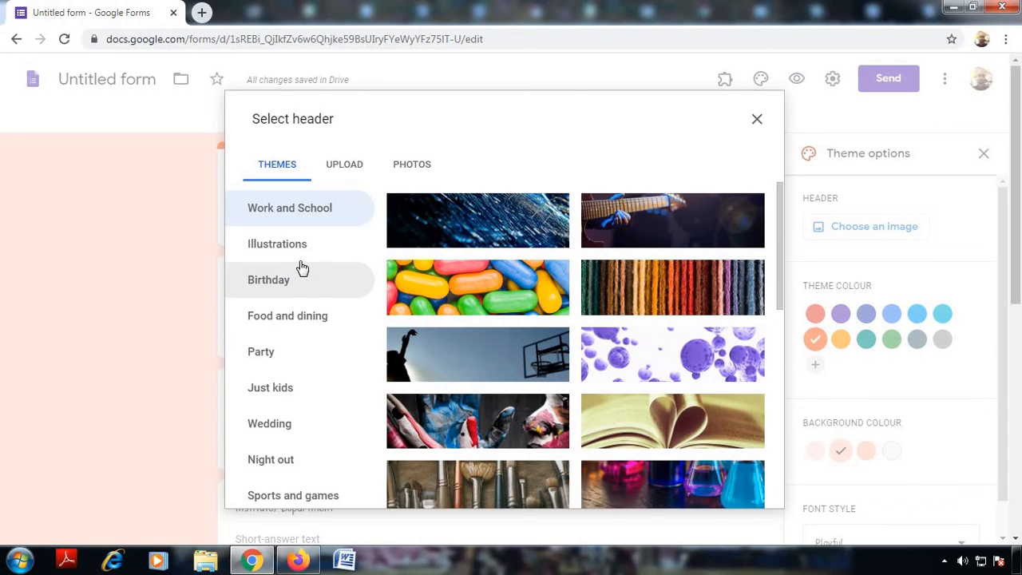
{"action": "scroll", "coordinate": [320, 376], "scroll_direction": "down", "scroll_amount": 1}
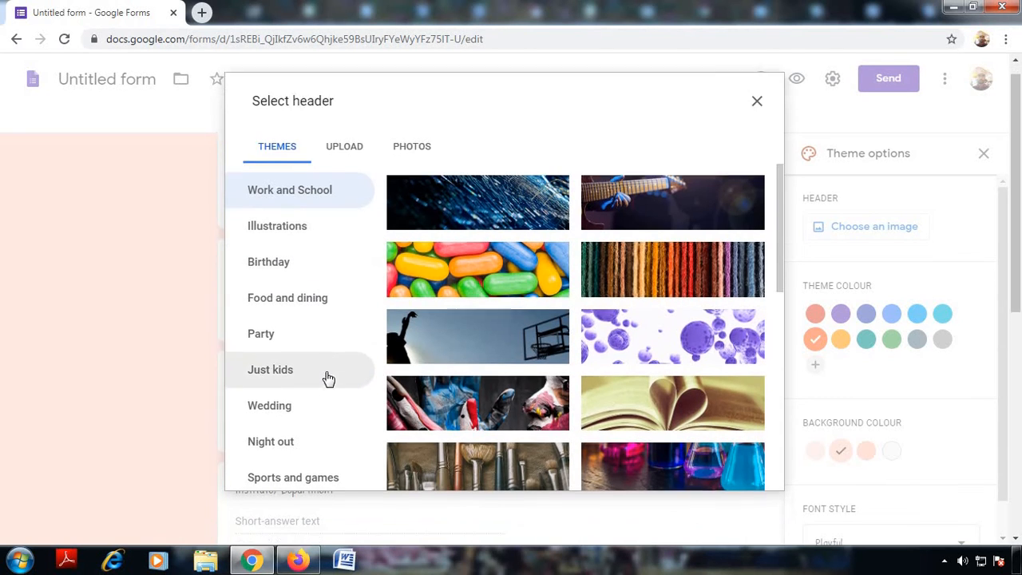
{"action": "scroll", "coordinate": [319, 391], "scroll_direction": "up", "scroll_amount": 1}
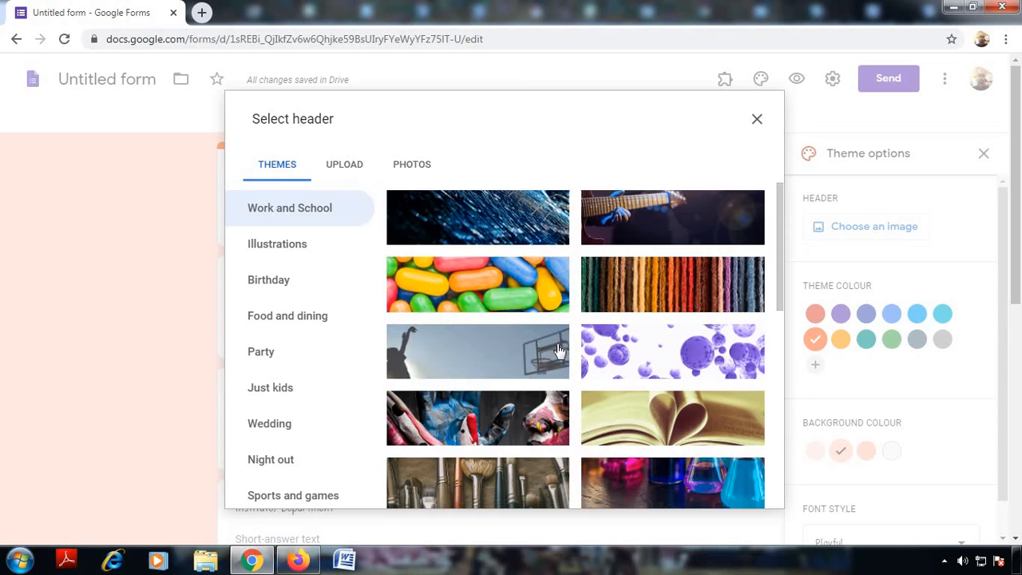
{"action": "scroll", "coordinate": [558, 350], "scroll_direction": "down", "scroll_amount": 2}
{"action": "scroll", "coordinate": [557, 354], "scroll_direction": "down", "scroll_amount": 6}
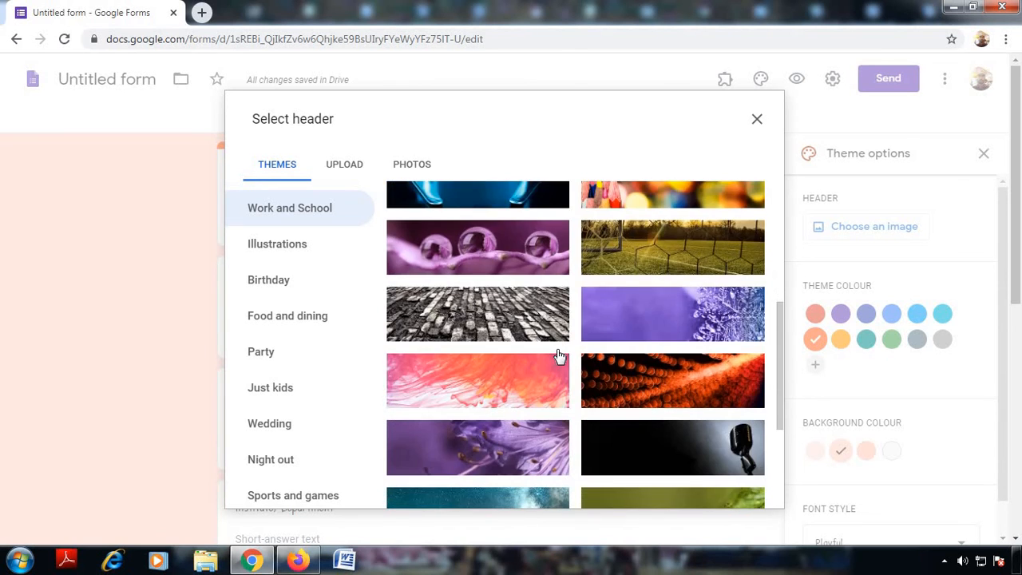
{"action": "scroll", "coordinate": [557, 354], "scroll_direction": "down", "scroll_amount": 5}
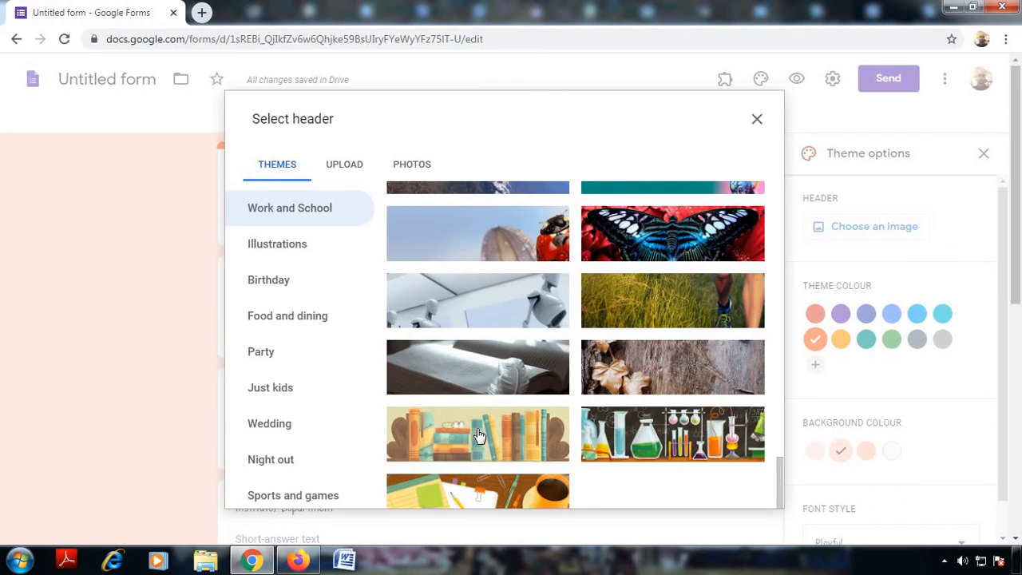
{"action": "left_click", "coordinate": [479, 435]}
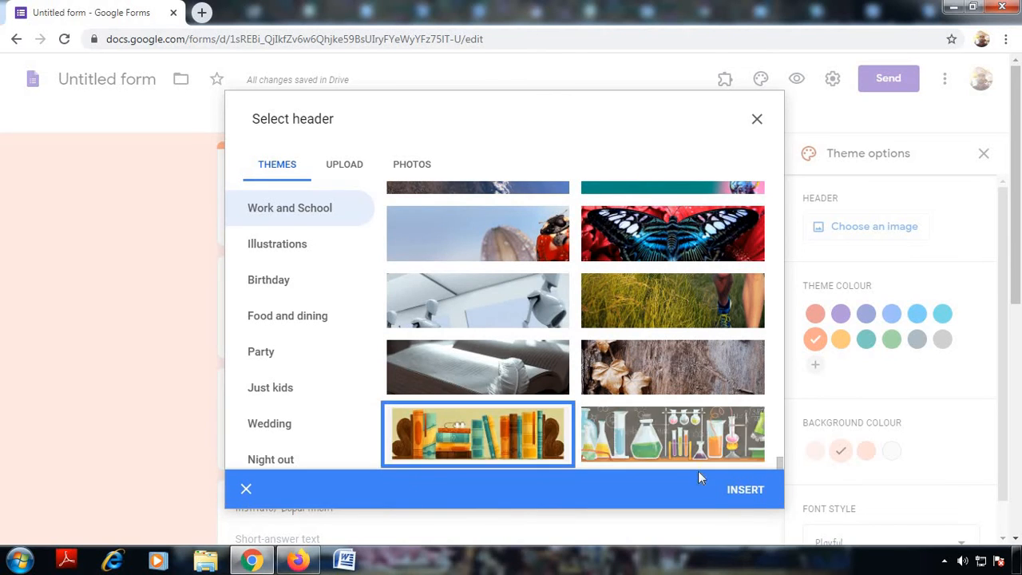
{"action": "left_click", "coordinate": [736, 487]}
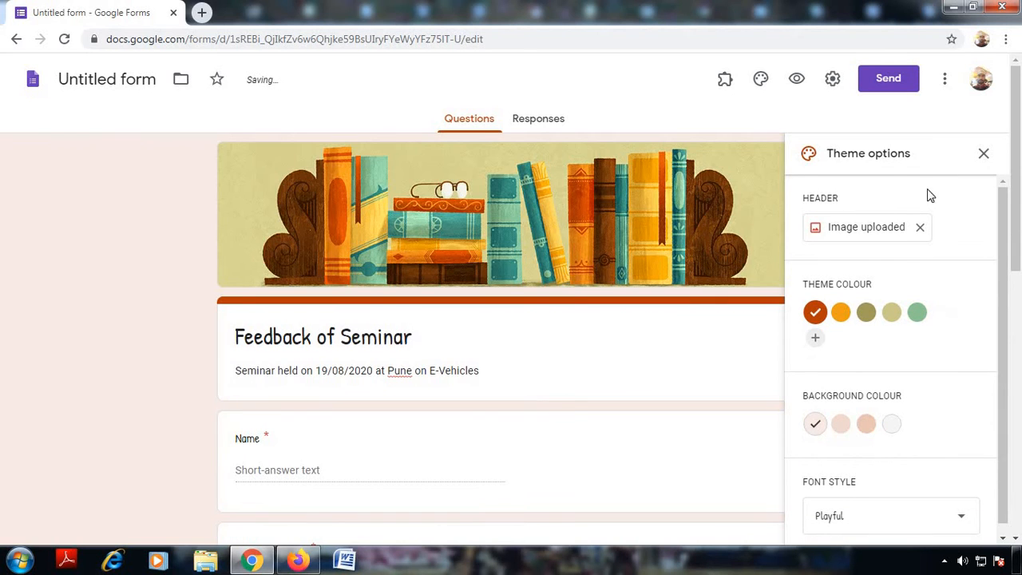
Step: Close the theme panel, review the styled form and bring up the Send form dialog
{"action": "left_click", "coordinate": [983, 153]}
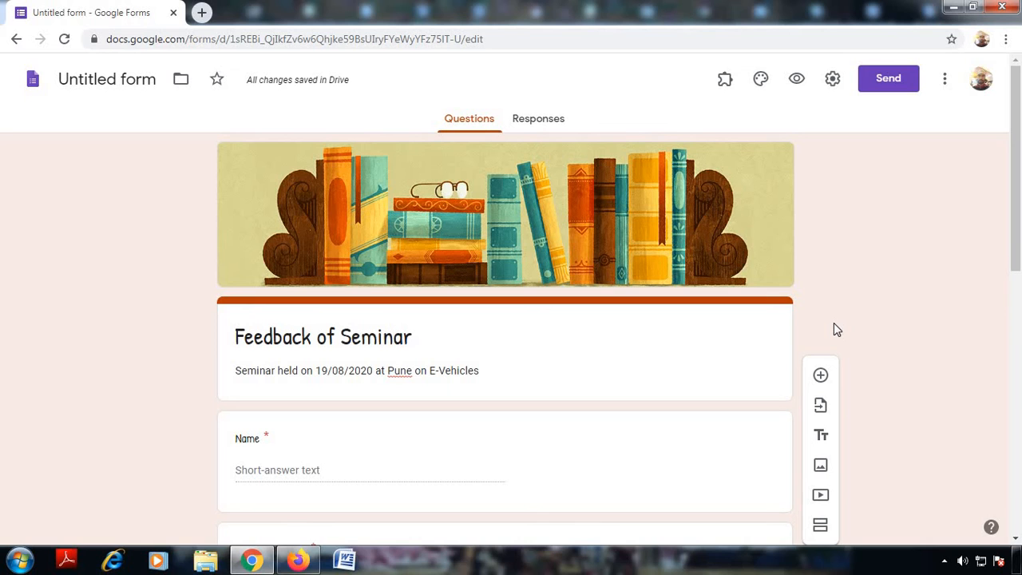
{"action": "scroll", "coordinate": [920, 303], "scroll_direction": "down", "scroll_amount": 4}
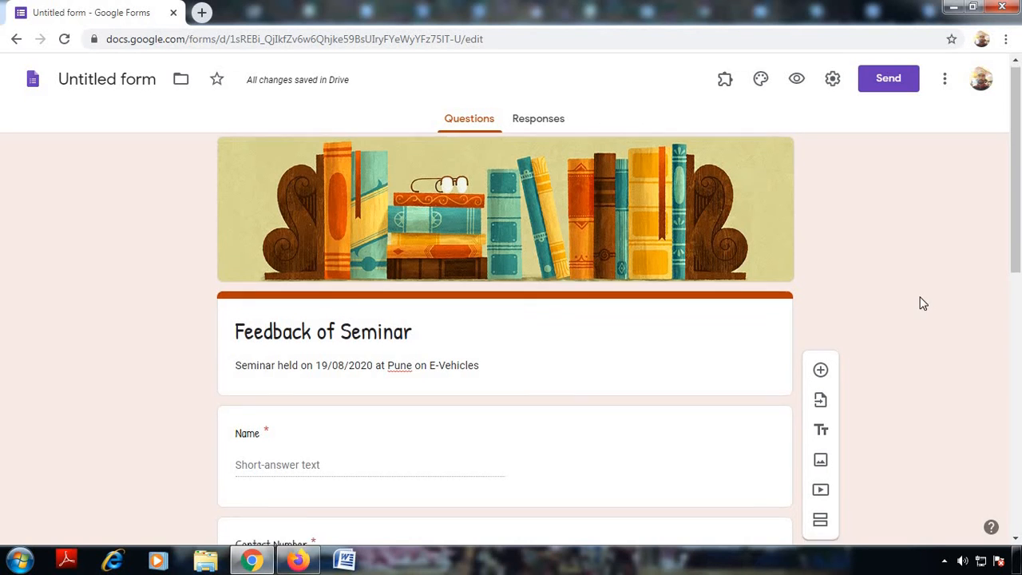
{"action": "scroll", "coordinate": [918, 302], "scroll_direction": "down", "scroll_amount": 4}
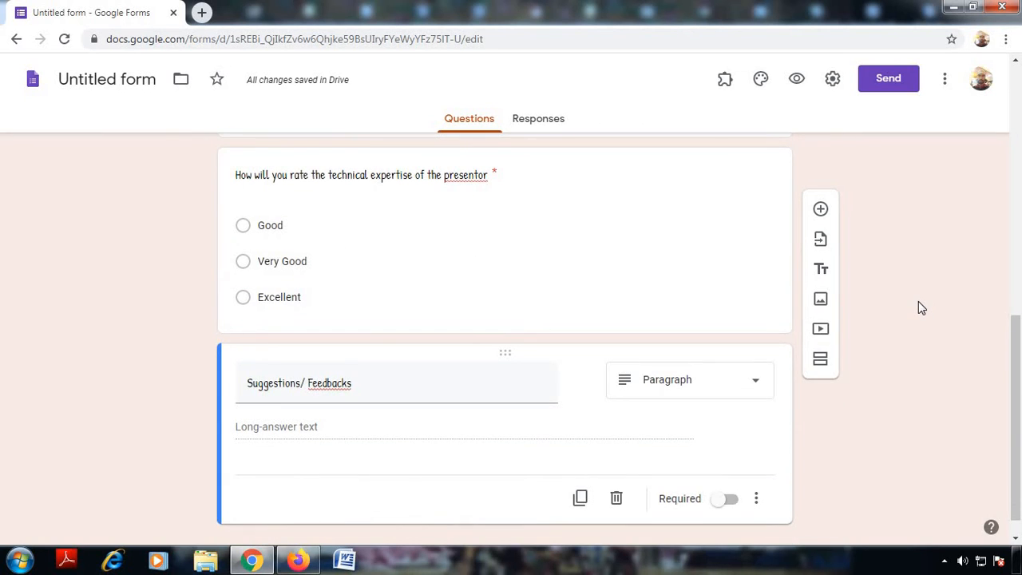
{"action": "scroll", "coordinate": [917, 306], "scroll_direction": "up", "scroll_amount": 12}
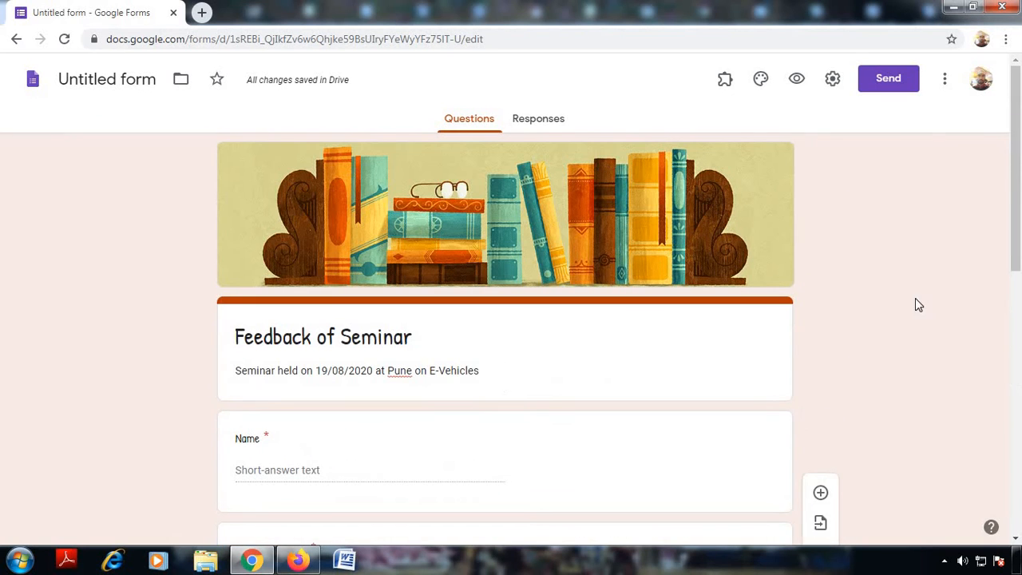
{"action": "left_click", "coordinate": [887, 87]}
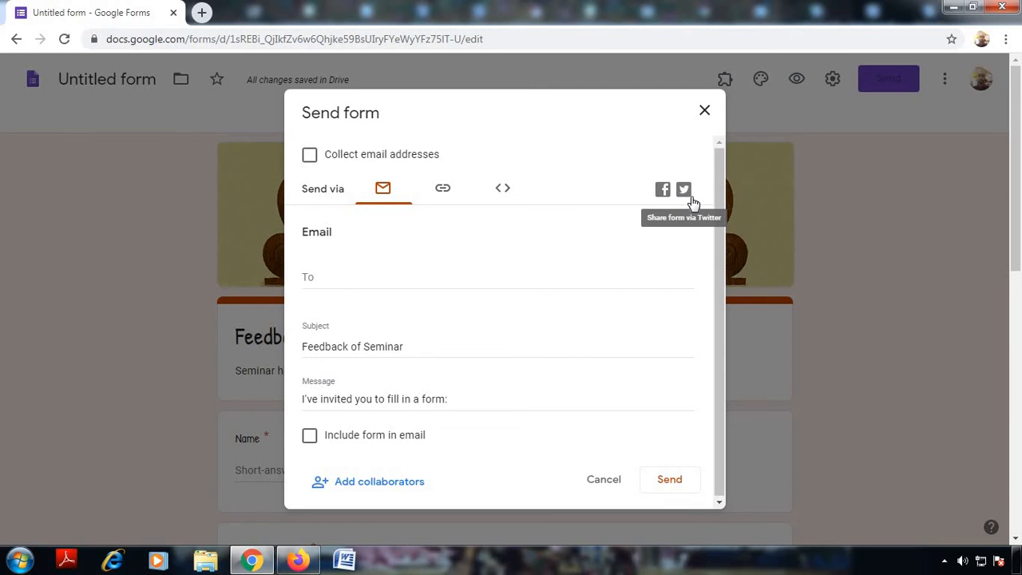
Step: Turn on Shorten URL and Collect email addresses, then copy the short forms.gle link
{"action": "left_click", "coordinate": [442, 191]}
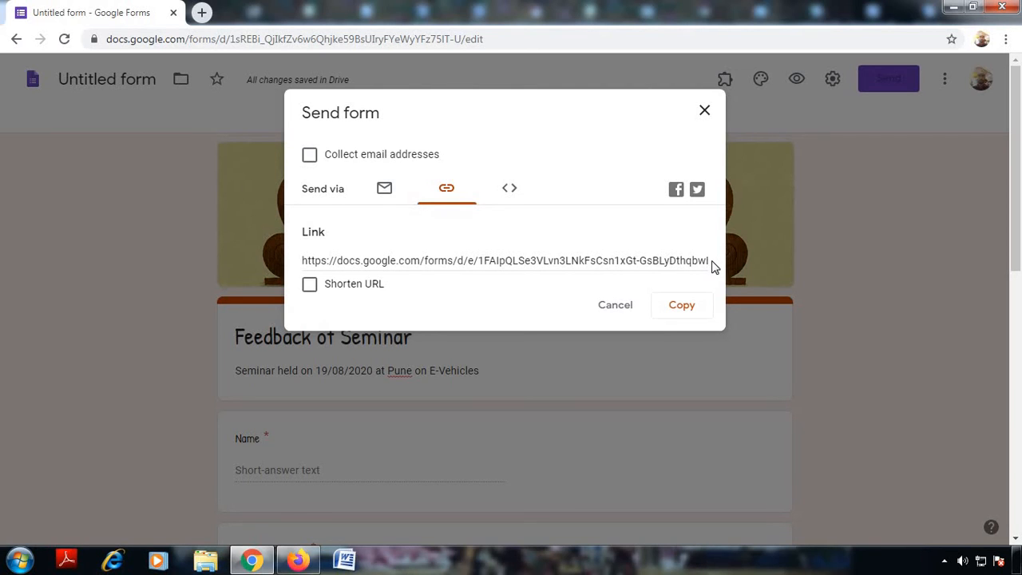
{"action": "left_click", "coordinate": [311, 287]}
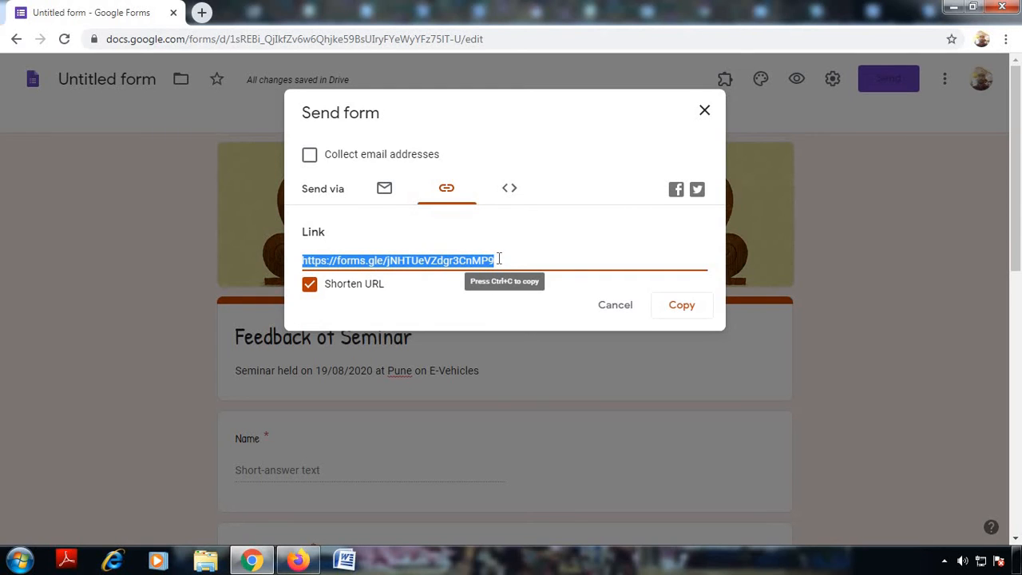
{"action": "left_click", "coordinate": [310, 156]}
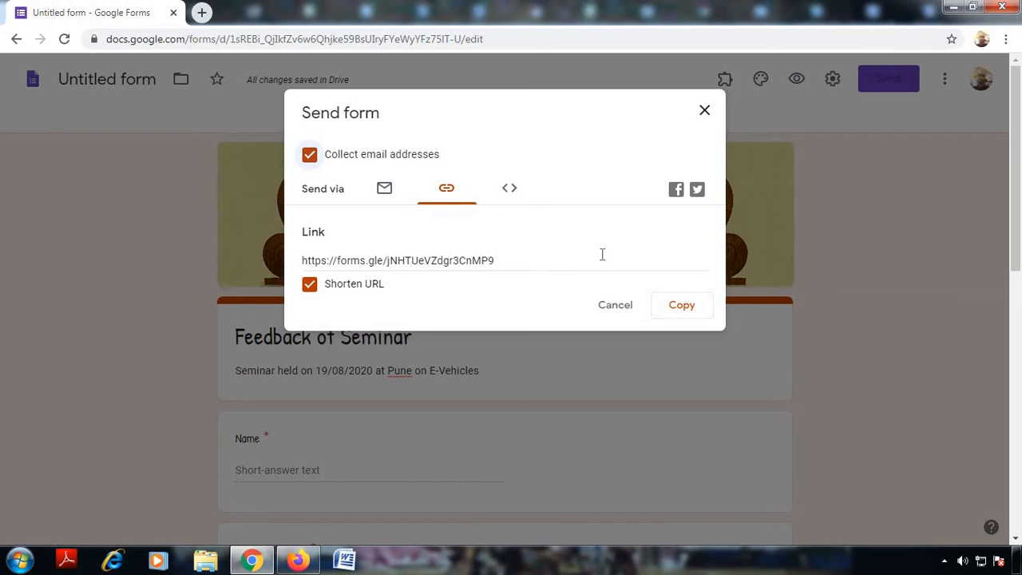
{"action": "left_click", "coordinate": [679, 313]}
{"action": "left_click", "coordinate": [679, 316]}
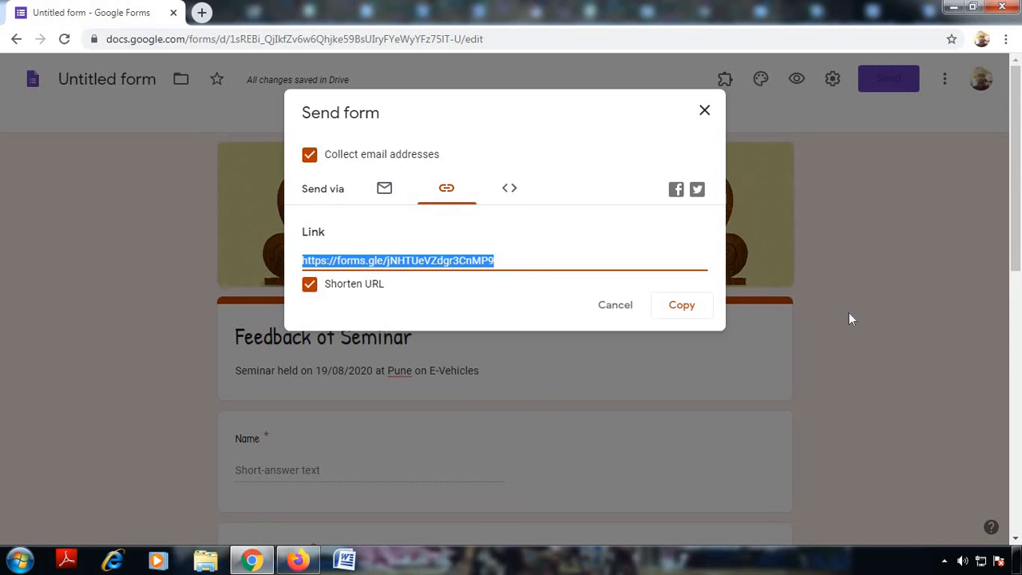
{"action": "left_click", "coordinate": [702, 110]}
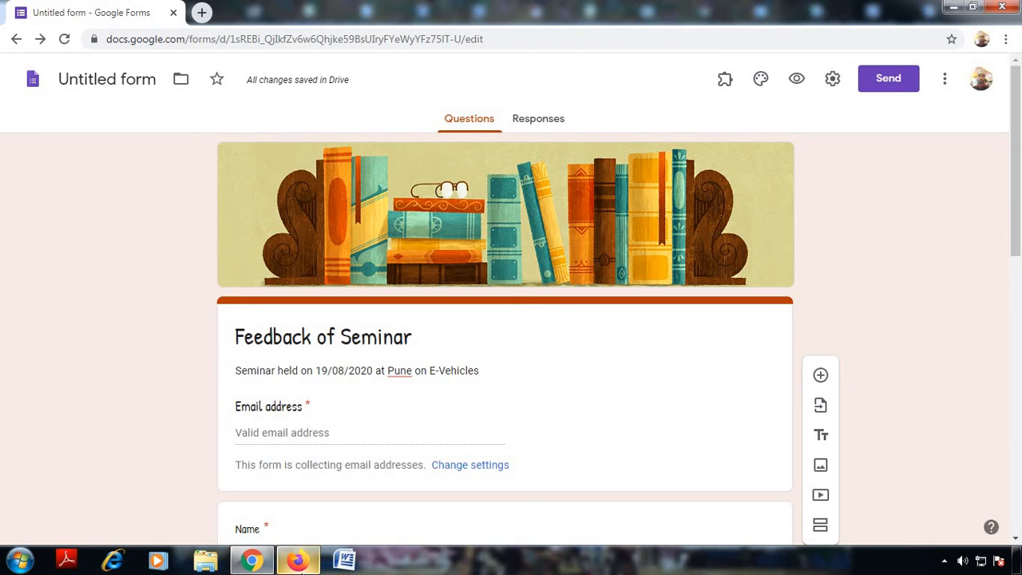
Step: Switch to the Firefox window from the Windows taskbar
{"action": "left_click", "coordinate": [298, 558]}
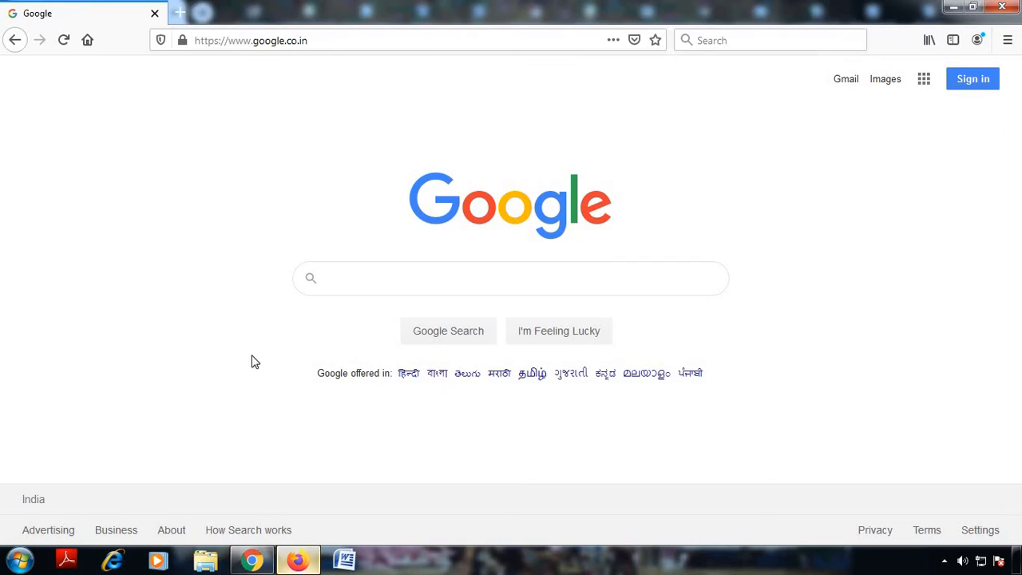
Step: Paste the copied forms.gle short link into Firefox's address bar and load it
{"action": "left_click", "coordinate": [317, 43]}
{"action": "key", "text": "ctrl+v"}
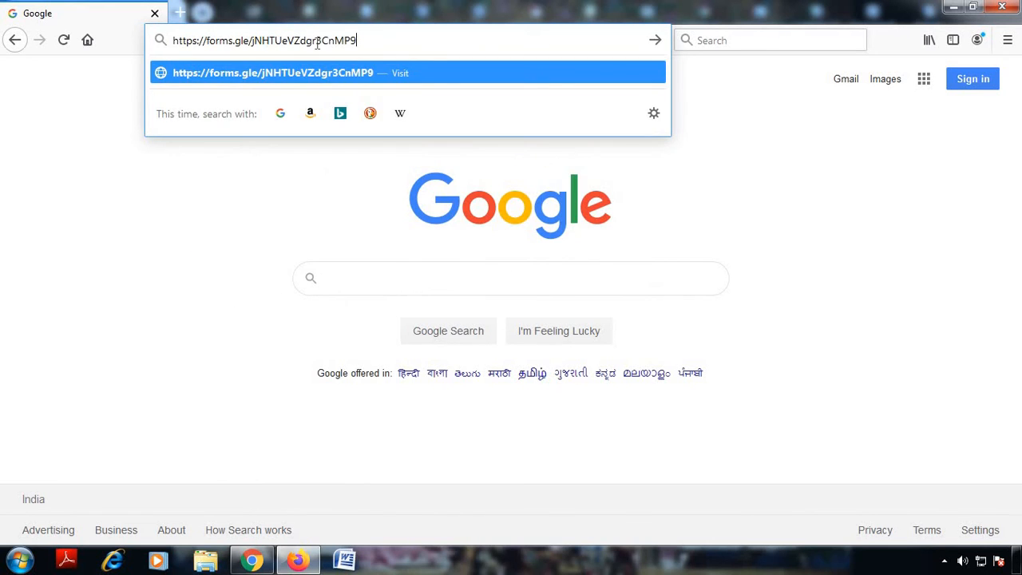
{"action": "key", "text": "Return"}
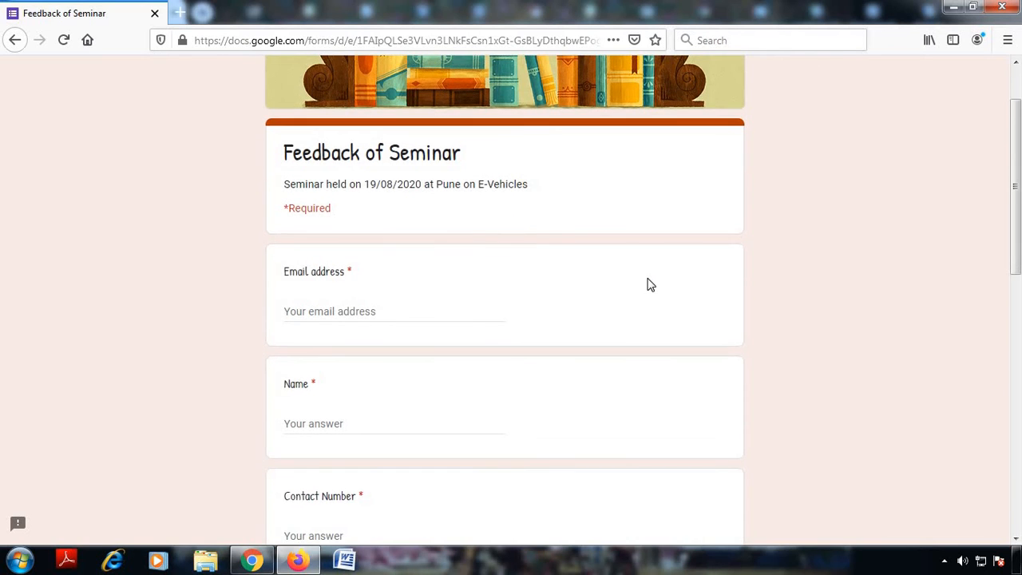
Step: Enter the respondent's email address and full name in the live form
{"action": "scroll", "coordinate": [647, 285], "scroll_direction": "up", "scroll_amount": 2}
{"action": "scroll", "coordinate": [296, 346], "scroll_direction": "down", "scroll_amount": 2}
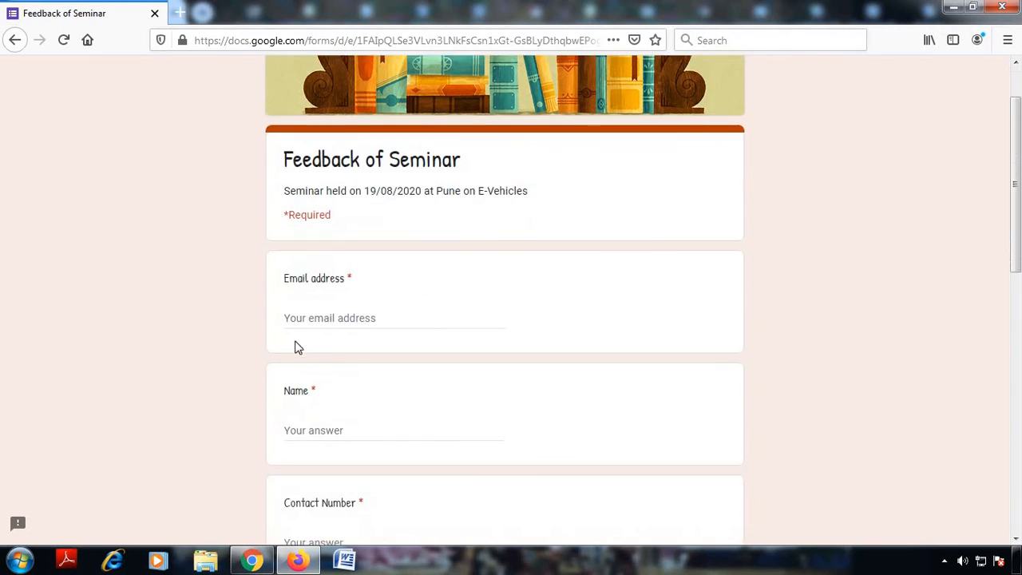
{"action": "left_click", "coordinate": [299, 318]}
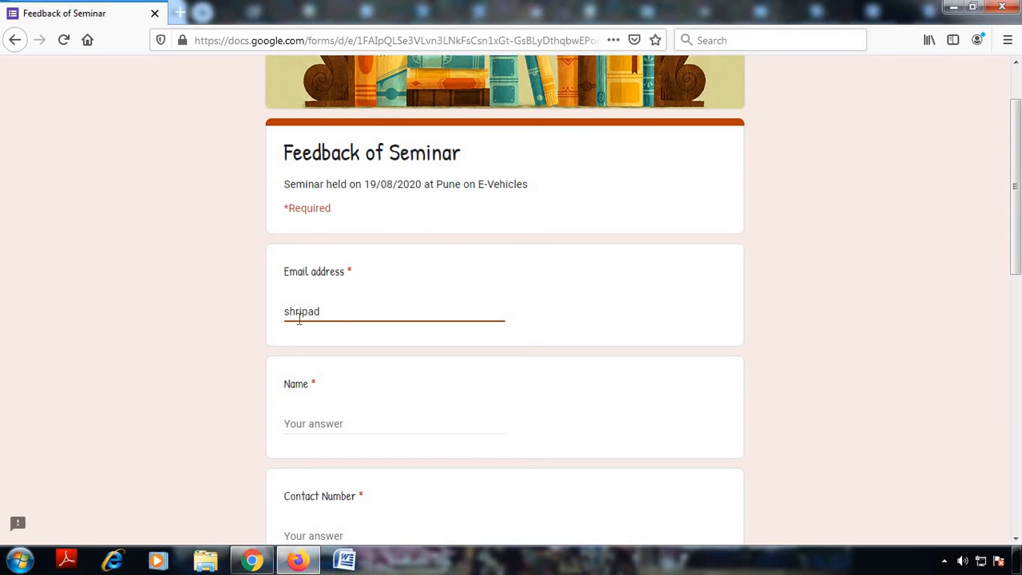
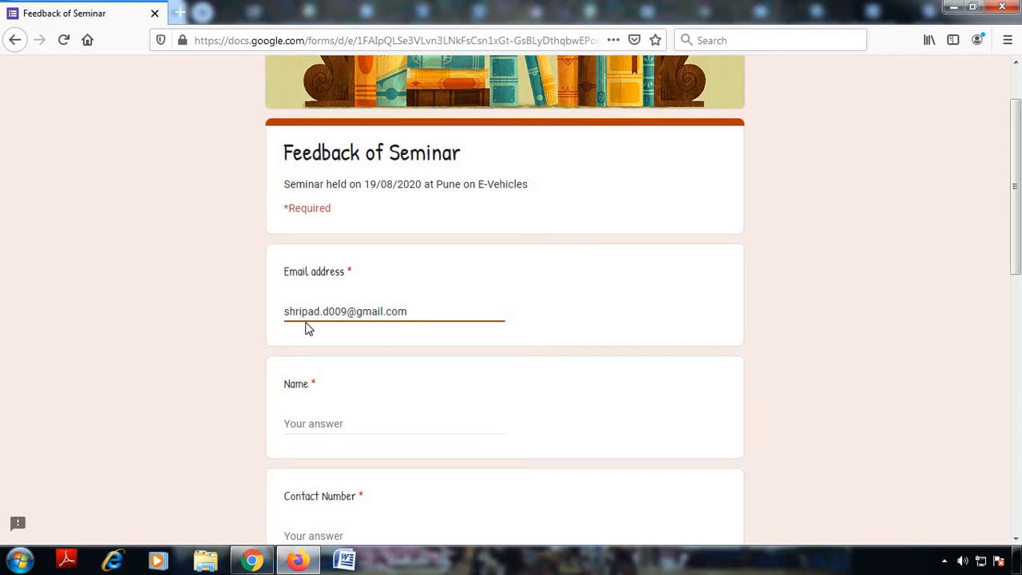
{"action": "scroll", "coordinate": [330, 315], "scroll_direction": "down", "scroll_amount": 3}
{"action": "left_click", "coordinate": [322, 271]}
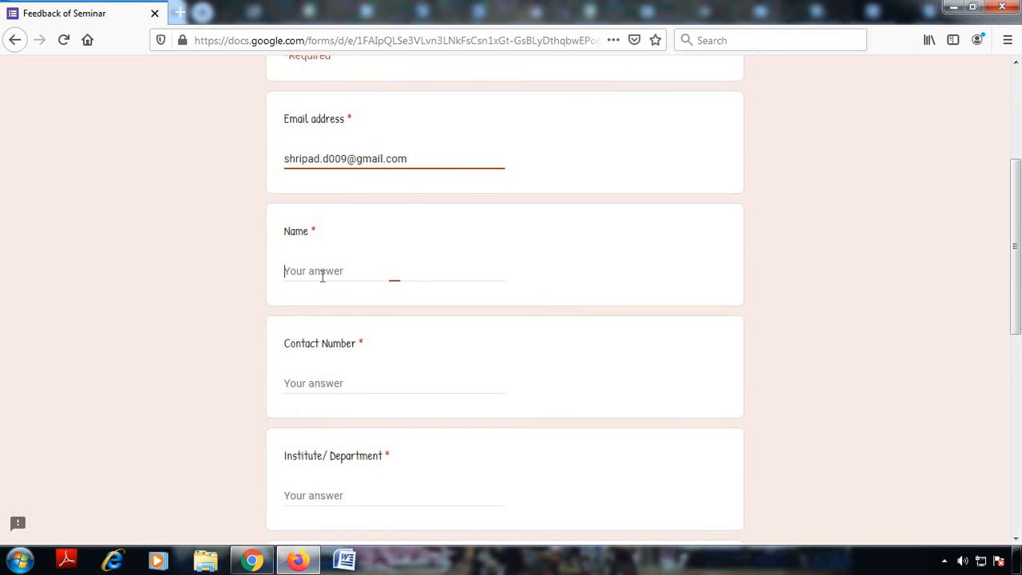
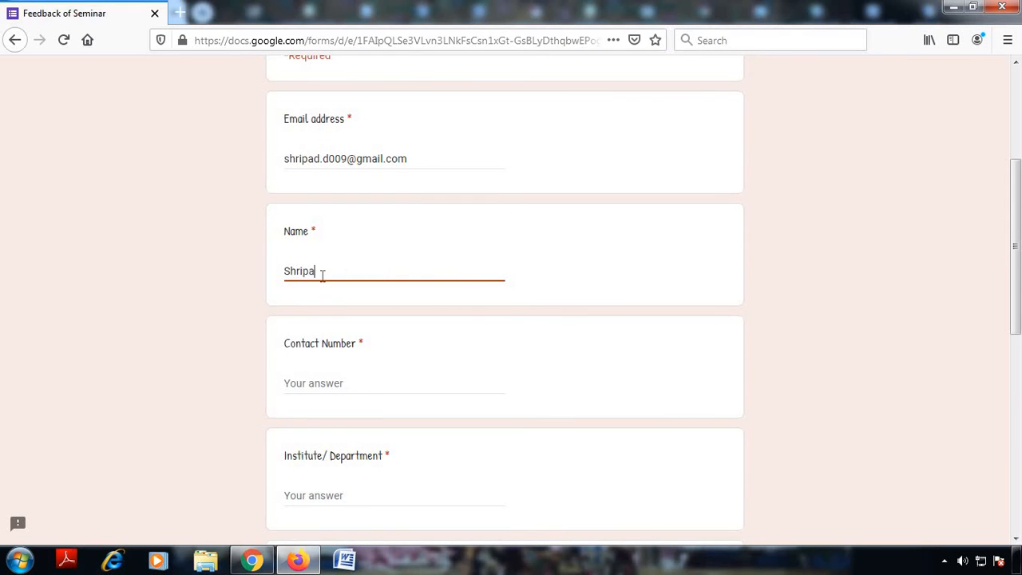
Step: Fill in a contact number and 'Electrical Engineering' as the Institute/Department
{"action": "scroll", "coordinate": [385, 354], "scroll_direction": "down", "scroll_amount": 2}
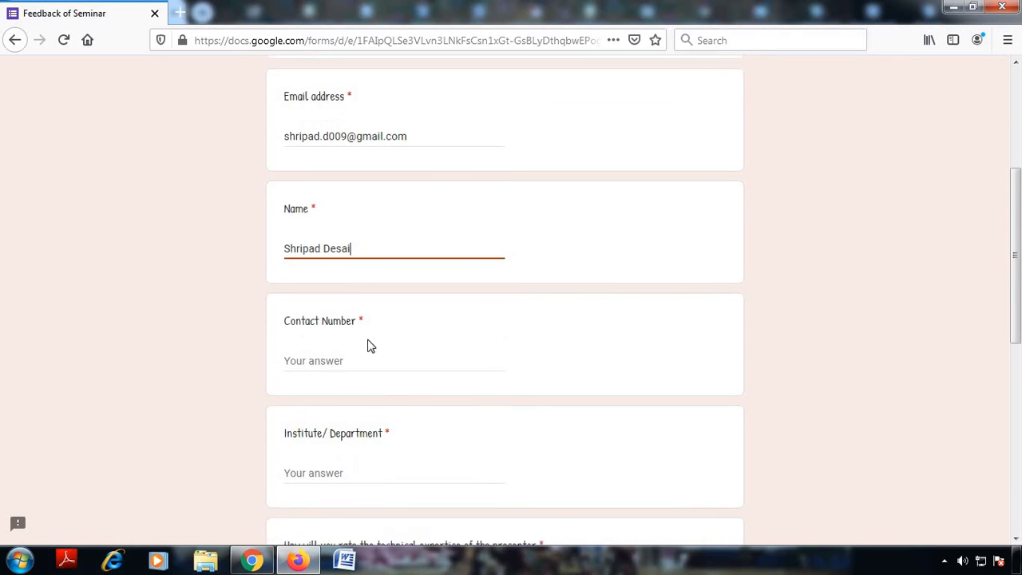
{"action": "left_click", "coordinate": [326, 308]}
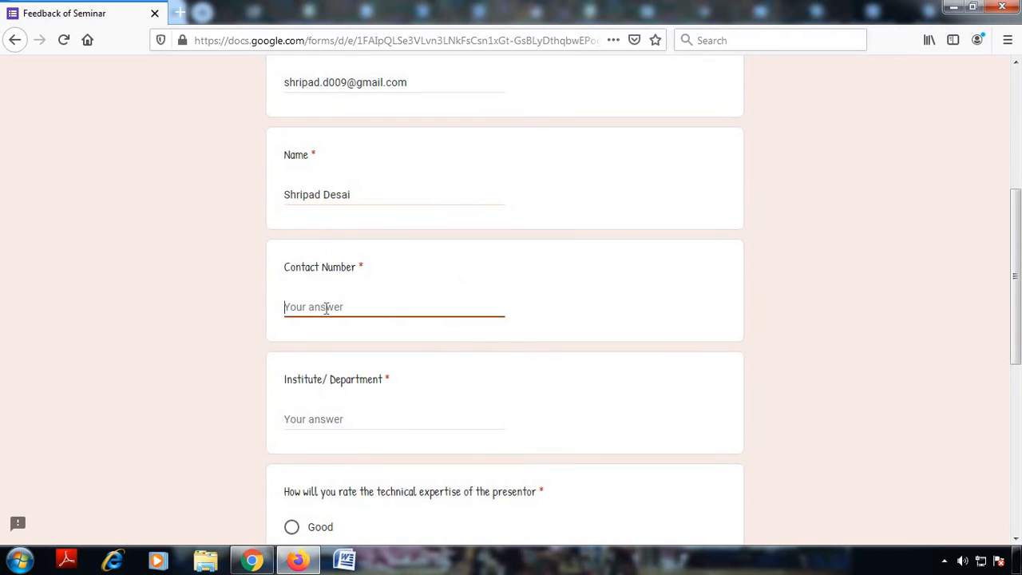
{"action": "type", "text": "0000000000"}
{"action": "left_click", "coordinate": [845, 347]}
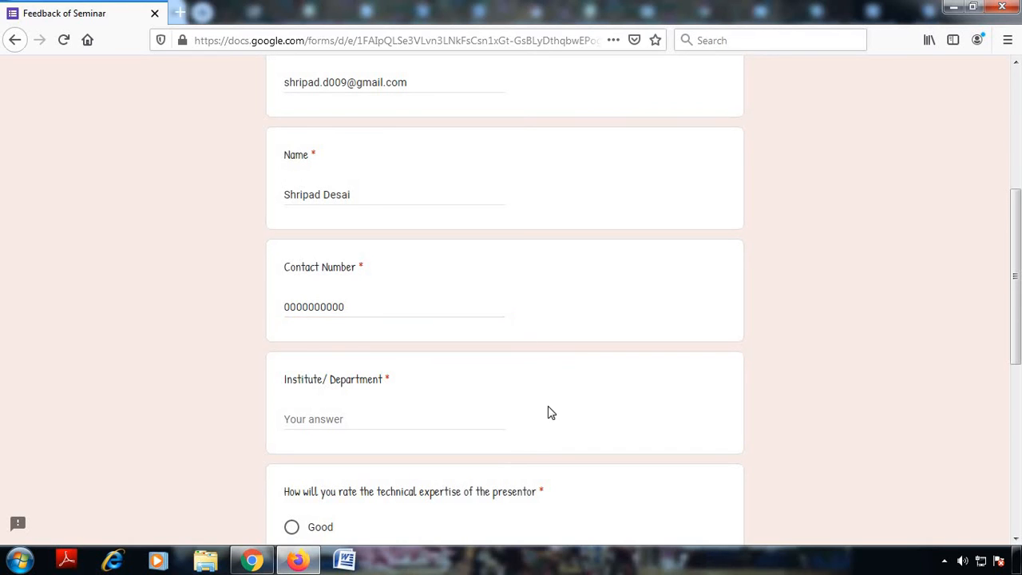
{"action": "scroll", "coordinate": [237, 338], "scroll_direction": "down", "scroll_amount": 2}
{"action": "left_click", "coordinate": [311, 342]}
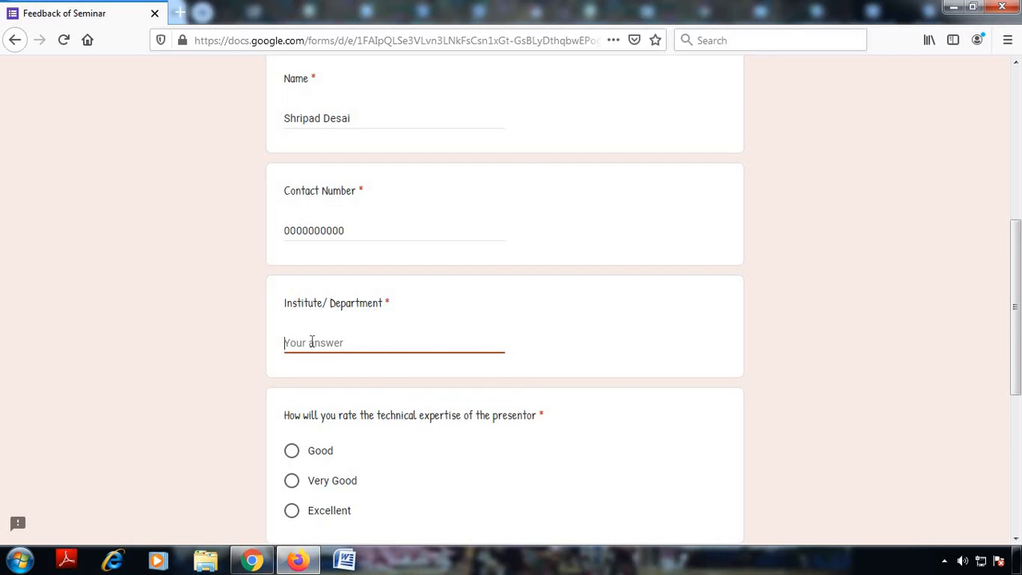
{"action": "type", "text": "Electrical Engineering"}
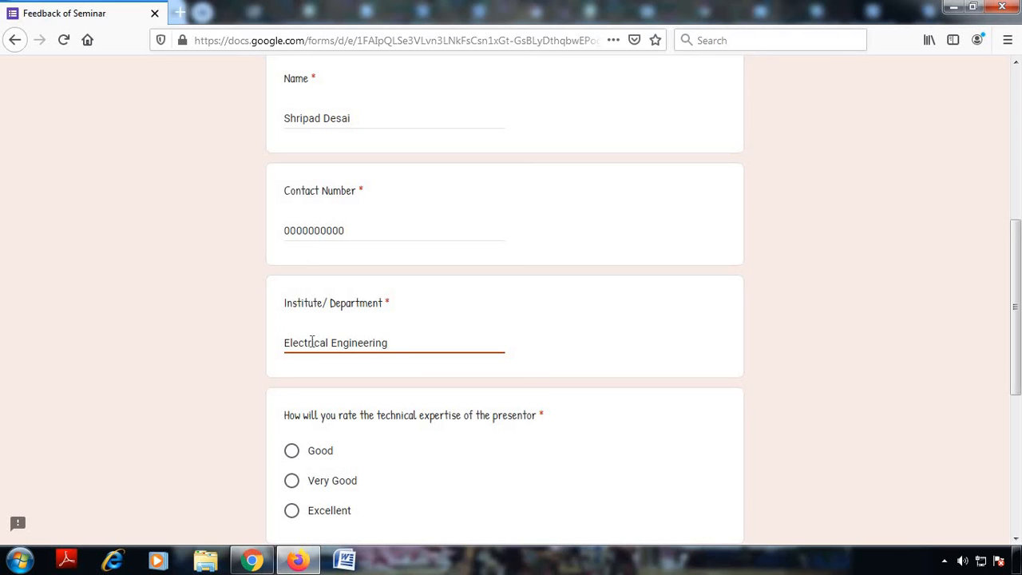
{"action": "scroll", "coordinate": [356, 367], "scroll_direction": "down", "scroll_amount": 2}
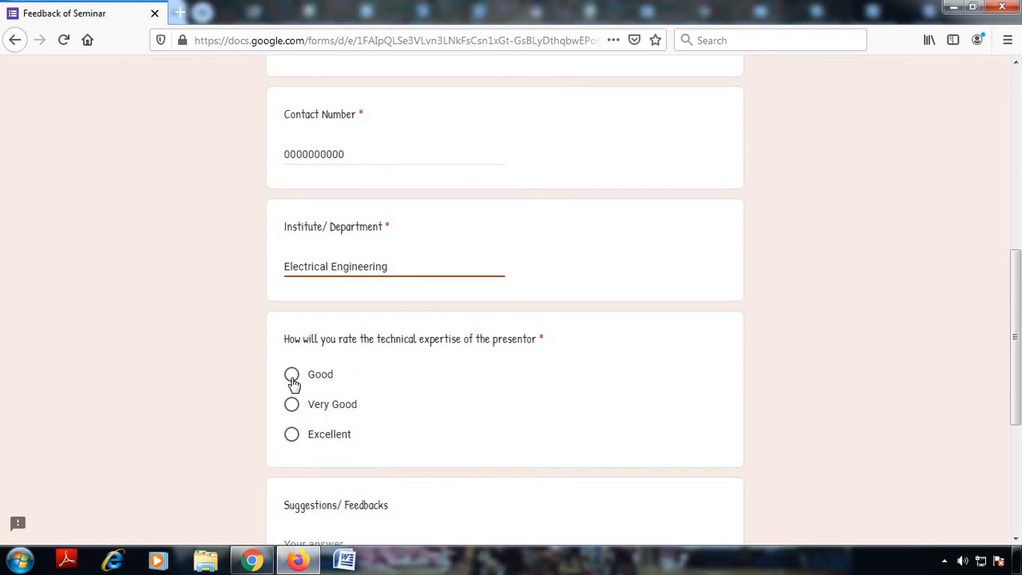
Step: Rate the presenter's technical expertise as Excellent
{"action": "left_click", "coordinate": [292, 376]}
{"action": "left_click", "coordinate": [292, 404]}
{"action": "left_click", "coordinate": [291, 433]}
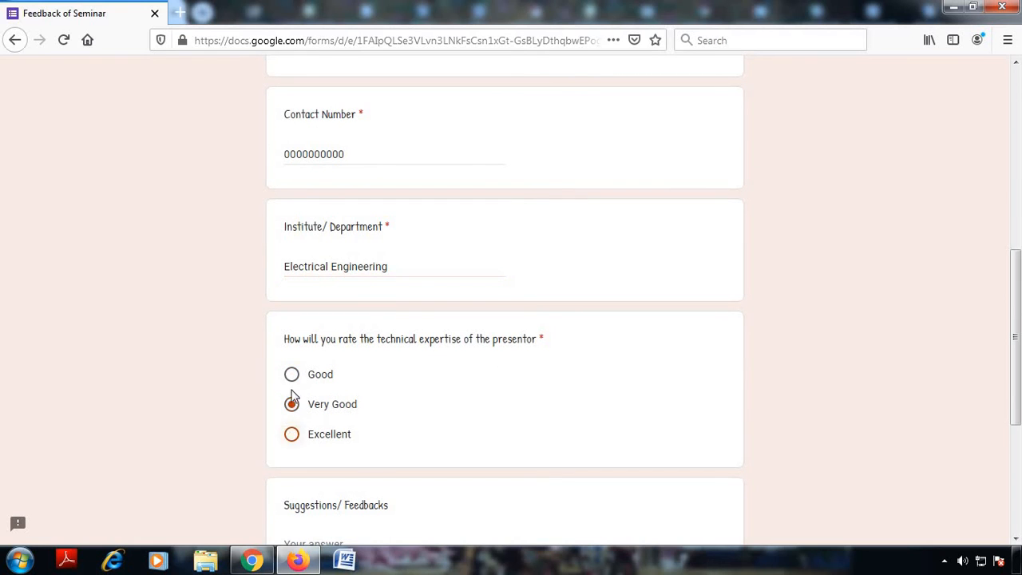
{"action": "left_click", "coordinate": [292, 374]}
{"action": "left_click", "coordinate": [292, 405]}
{"action": "left_click", "coordinate": [291, 433]}
{"action": "left_click", "coordinate": [300, 409]}
{"action": "left_click", "coordinate": [292, 435]}
Step: Enter 'Keep Up the good work!' under Suggestions/Feedbacks and submit the response
{"action": "scroll", "coordinate": [319, 399], "scroll_direction": "down", "scroll_amount": 2}
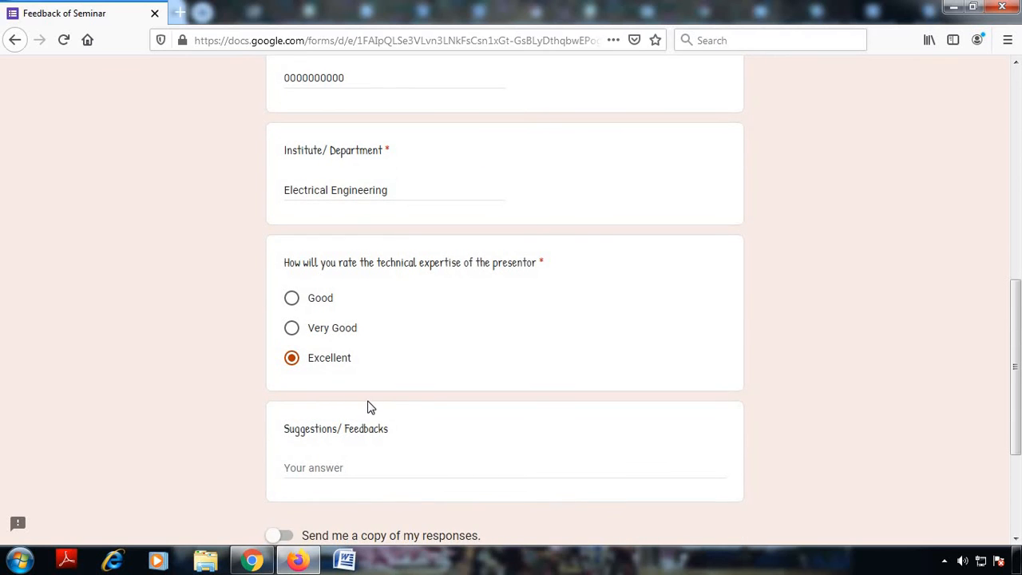
{"action": "scroll", "coordinate": [370, 407], "scroll_direction": "down", "scroll_amount": 2}
{"action": "left_click", "coordinate": [333, 393]}
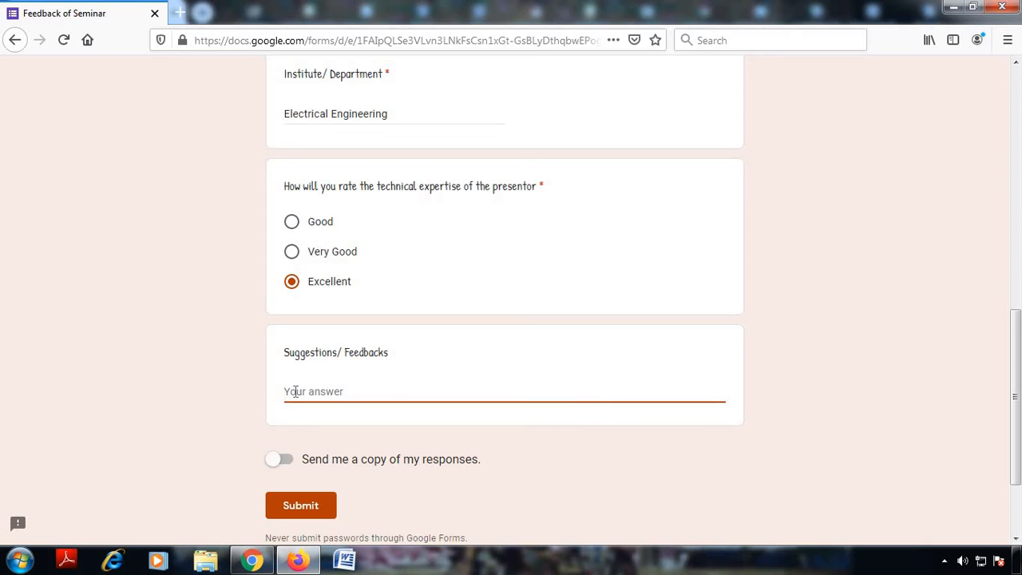
{"action": "type", "text": "Keep Up the "}
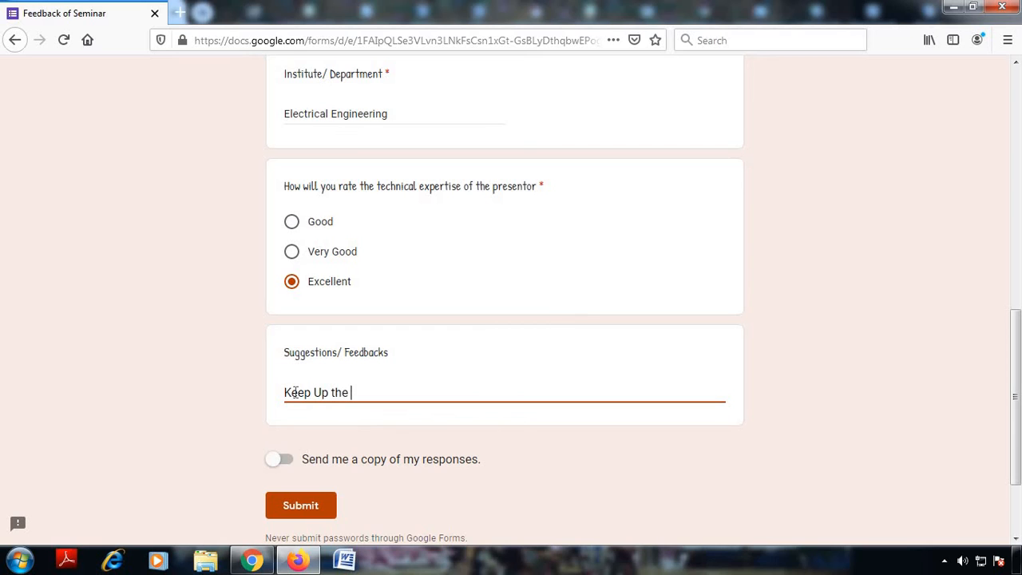
{"action": "type", "text": "good work!"}
{"action": "scroll", "coordinate": [649, 431], "scroll_direction": "up", "scroll_amount": 6}
{"action": "scroll", "coordinate": [649, 431], "scroll_direction": "up", "scroll_amount": 2}
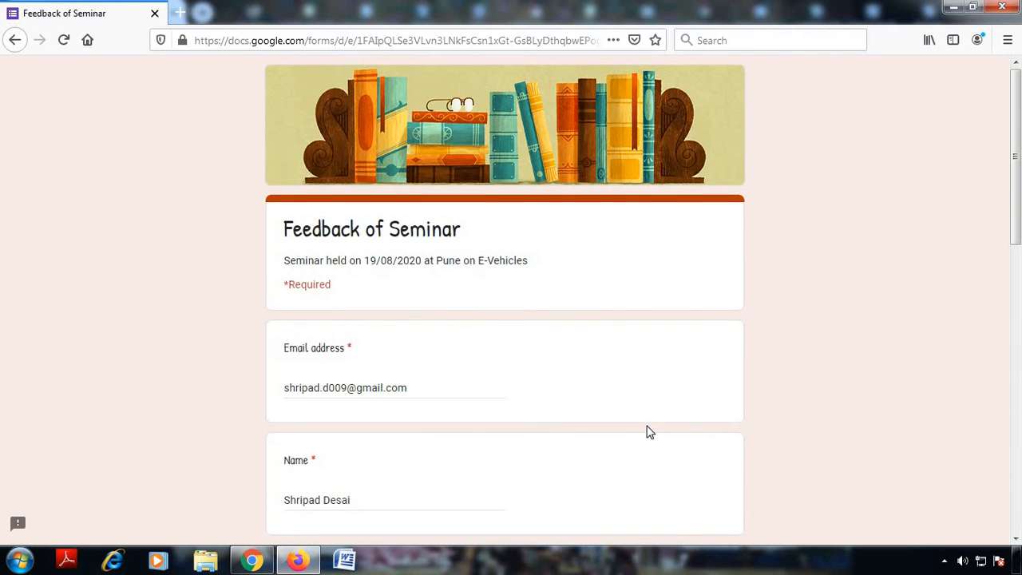
{"action": "scroll", "coordinate": [649, 431], "scroll_direction": "down", "scroll_amount": 8}
{"action": "scroll", "coordinate": [650, 432], "scroll_direction": "down", "scroll_amount": 2}
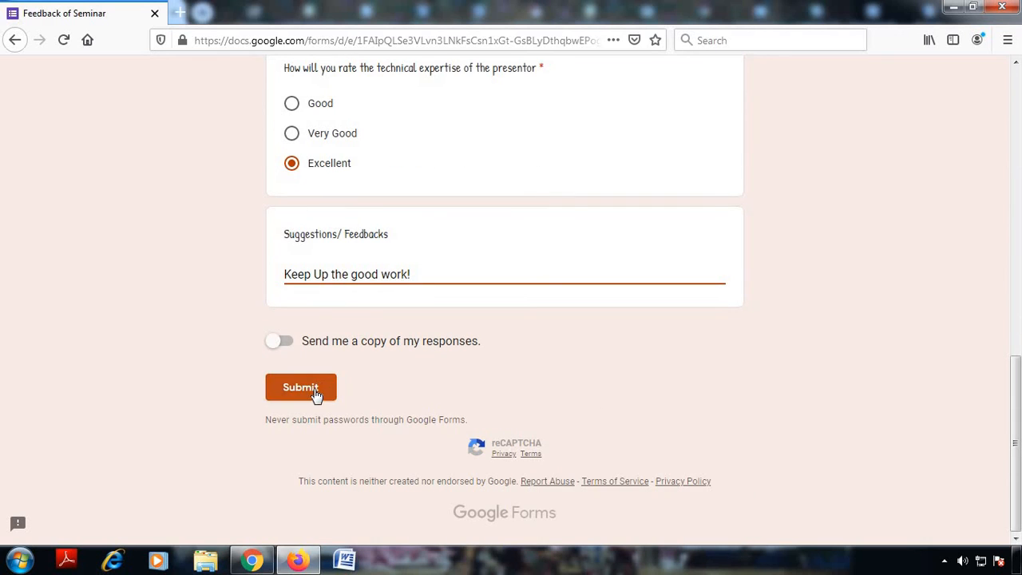
{"action": "left_click", "coordinate": [314, 390]}
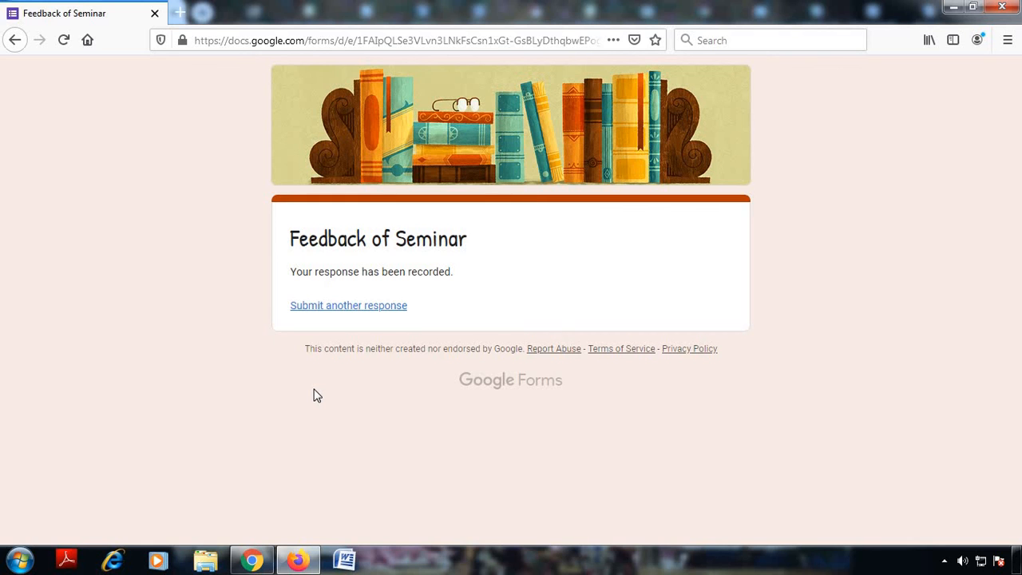
Step: Return to the form editor and review the Responses summary showing 1 response
{"action": "left_click", "coordinate": [266, 564]}
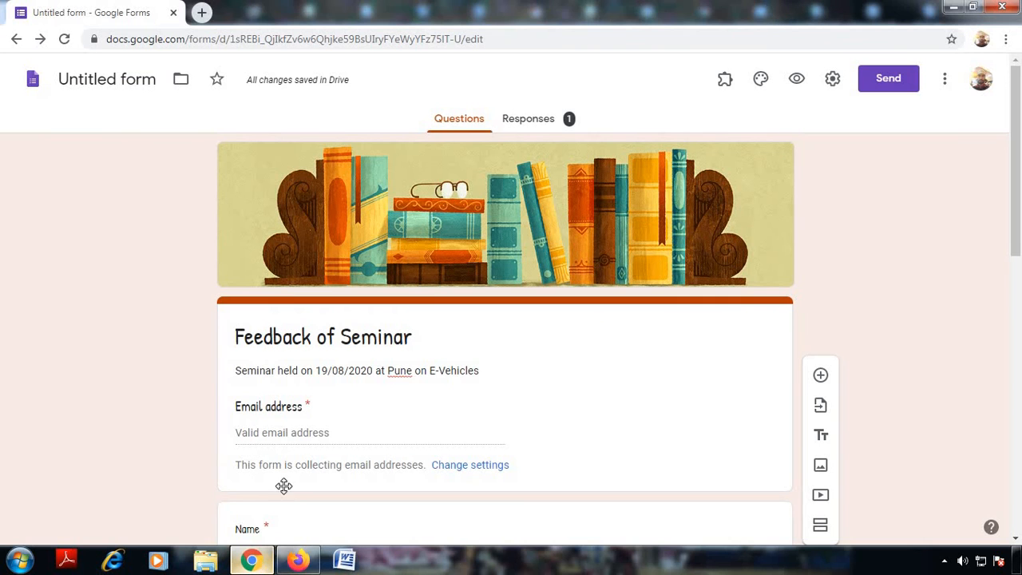
{"action": "left_click", "coordinate": [518, 128]}
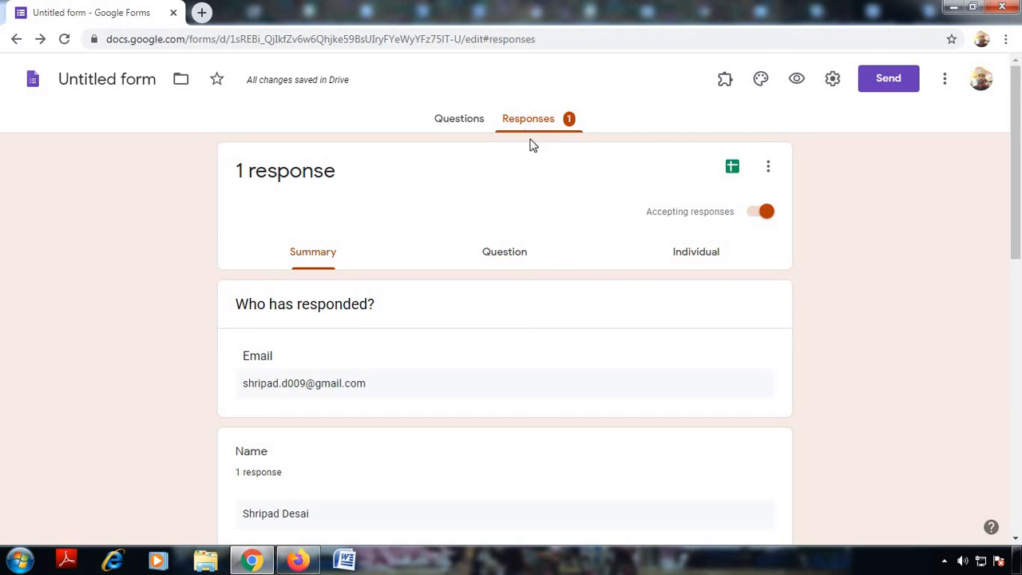
{"action": "scroll", "coordinate": [297, 423], "scroll_direction": "down", "scroll_amount": 1}
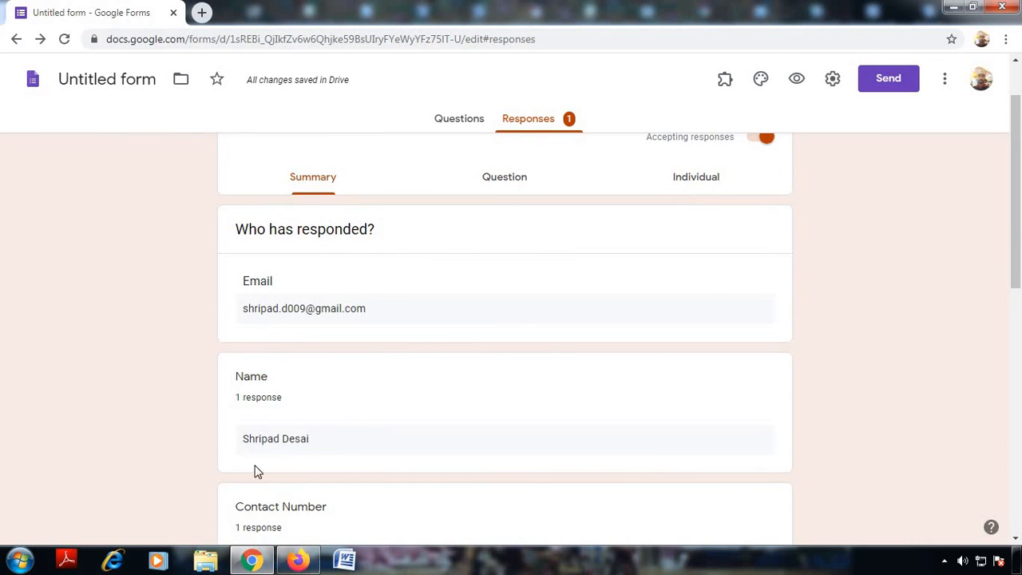
{"action": "scroll", "coordinate": [327, 418], "scroll_direction": "down", "scroll_amount": 2}
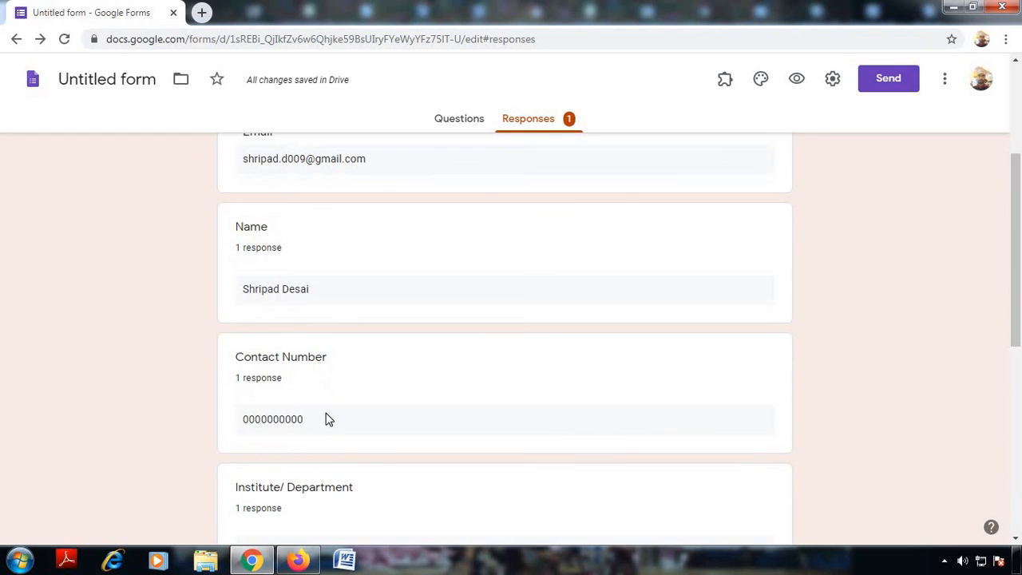
{"action": "scroll", "coordinate": [328, 414], "scroll_direction": "down", "scroll_amount": 1}
{"action": "scroll", "coordinate": [328, 413], "scroll_direction": "down", "scroll_amount": 5}
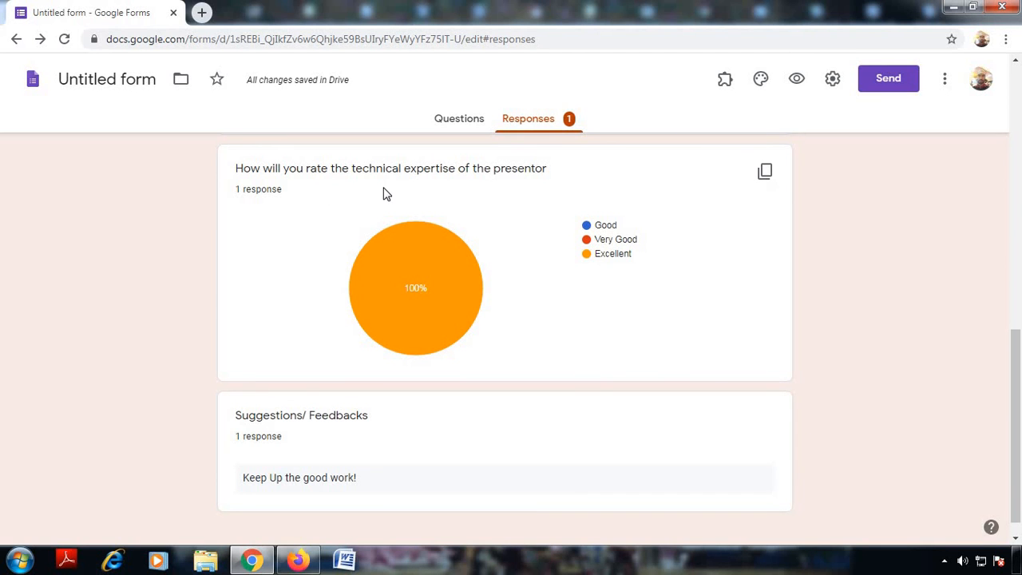
{"action": "scroll", "coordinate": [463, 335], "scroll_direction": "up", "scroll_amount": 6}
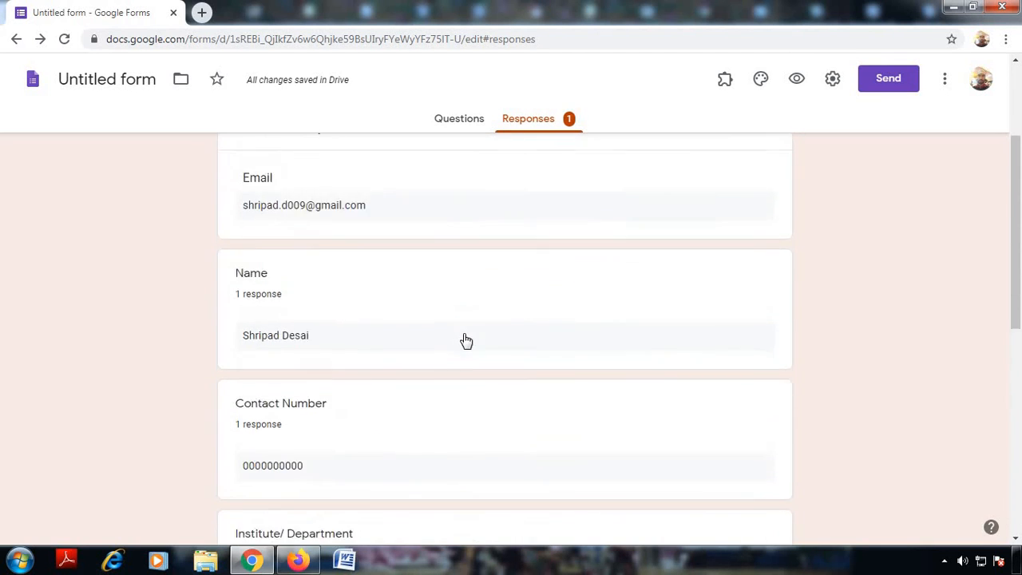
{"action": "scroll", "coordinate": [466, 341], "scroll_direction": "up", "scroll_amount": 3}
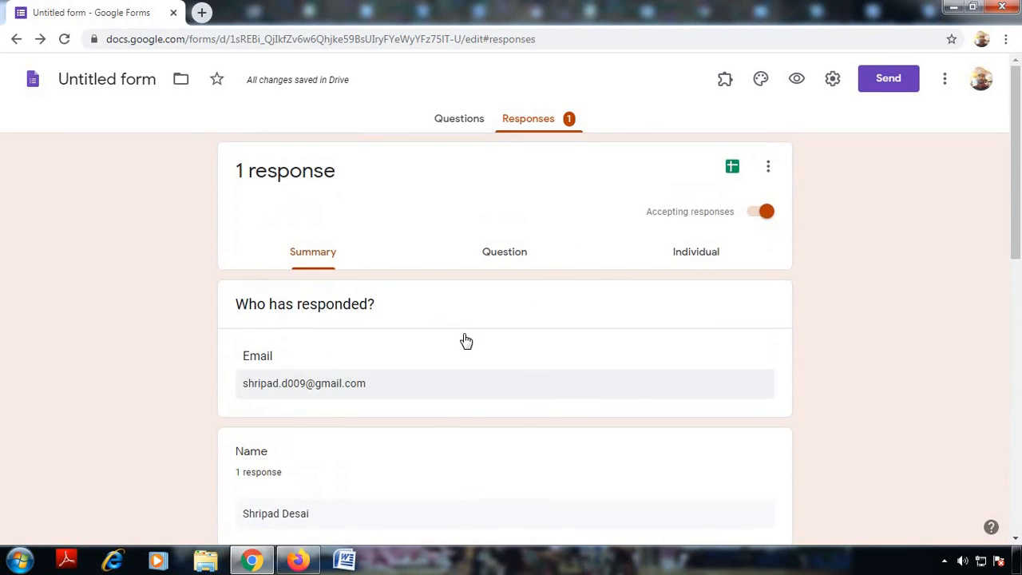
Step: Send responses to a new spreadsheet named 'Untitled form (Responses)'
{"action": "left_click", "coordinate": [730, 169]}
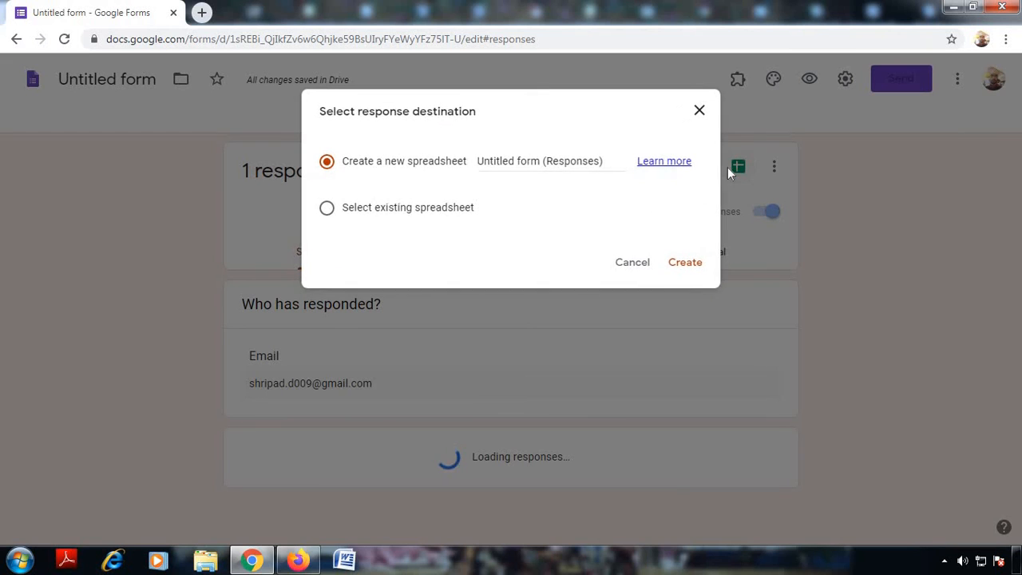
{"action": "left_click", "coordinate": [684, 263]}
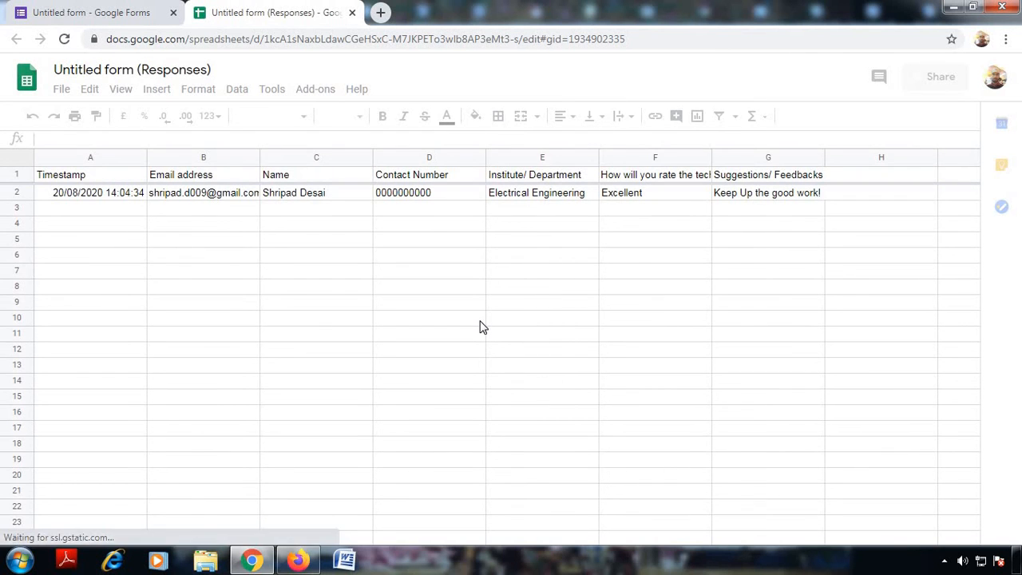
Step: Review row 2's timestamp, email, name, contact number, department, 'Excellent' rating and suggestion, then return to the form
{"action": "left_click", "coordinate": [77, 195]}
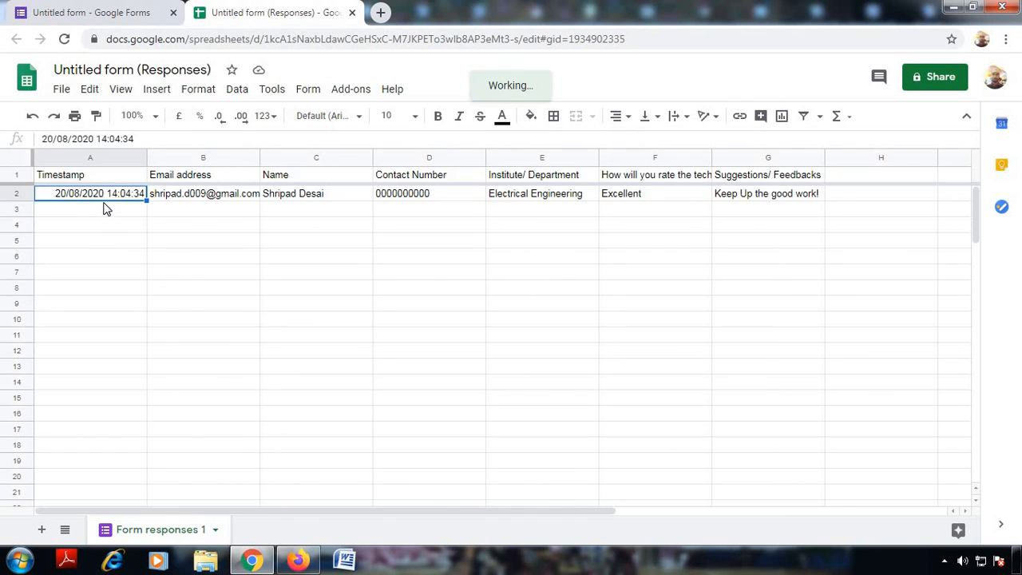
{"action": "left_click", "coordinate": [236, 203]}
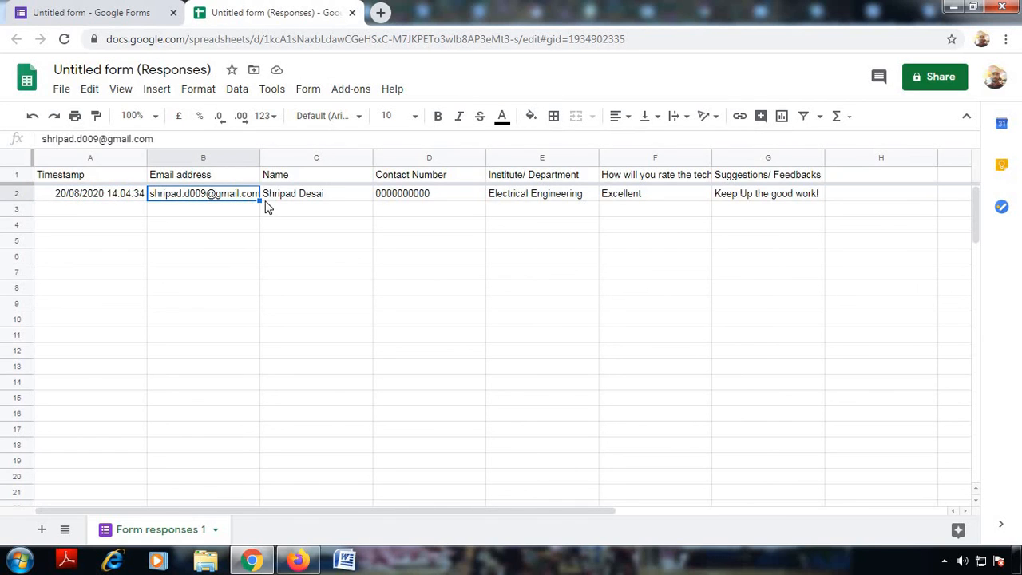
{"action": "left_click", "coordinate": [299, 202]}
{"action": "left_click", "coordinate": [393, 201]}
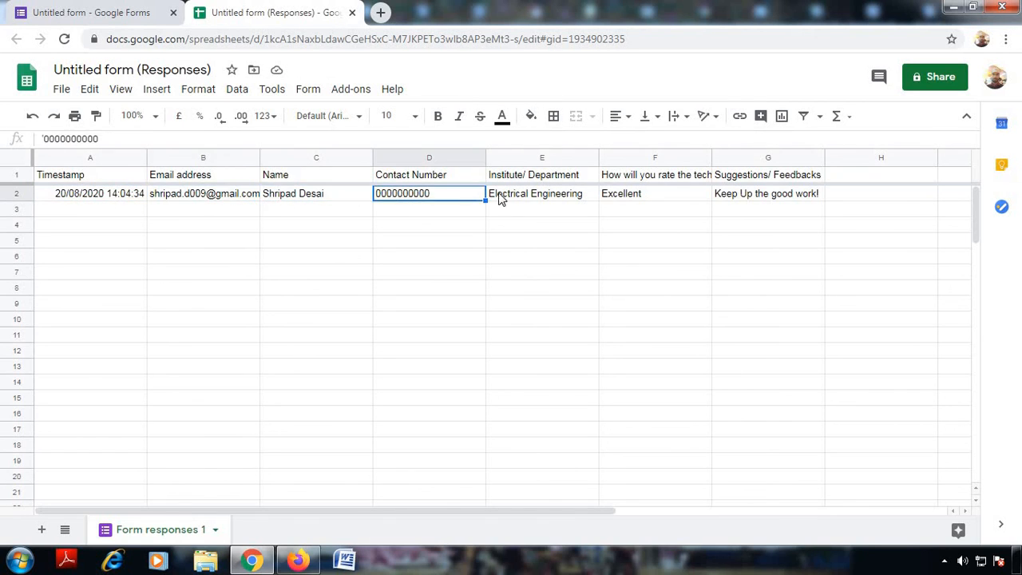
{"action": "left_click", "coordinate": [499, 197]}
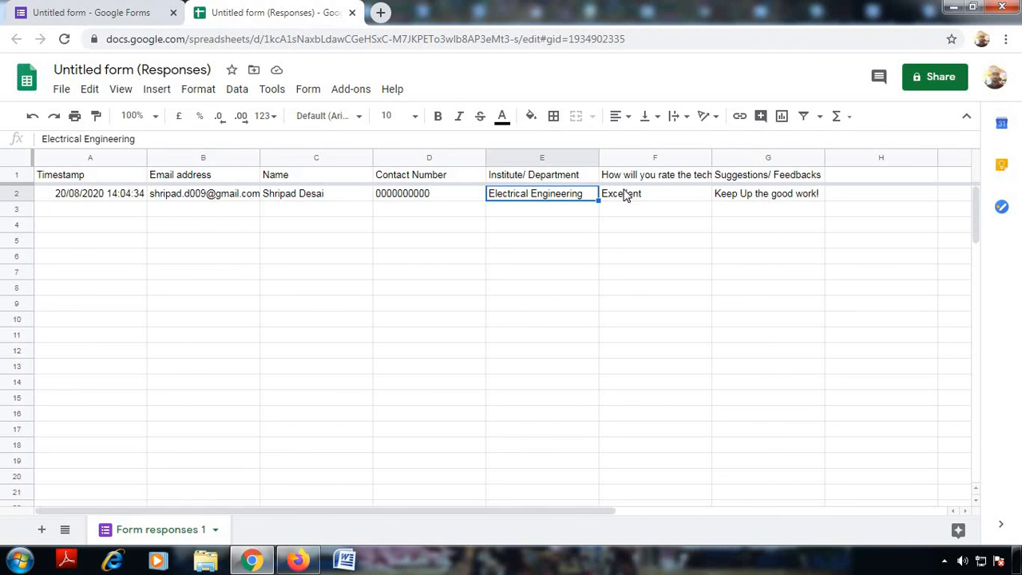
{"action": "left_click", "coordinate": [625, 195]}
{"action": "left_click", "coordinate": [757, 206]}
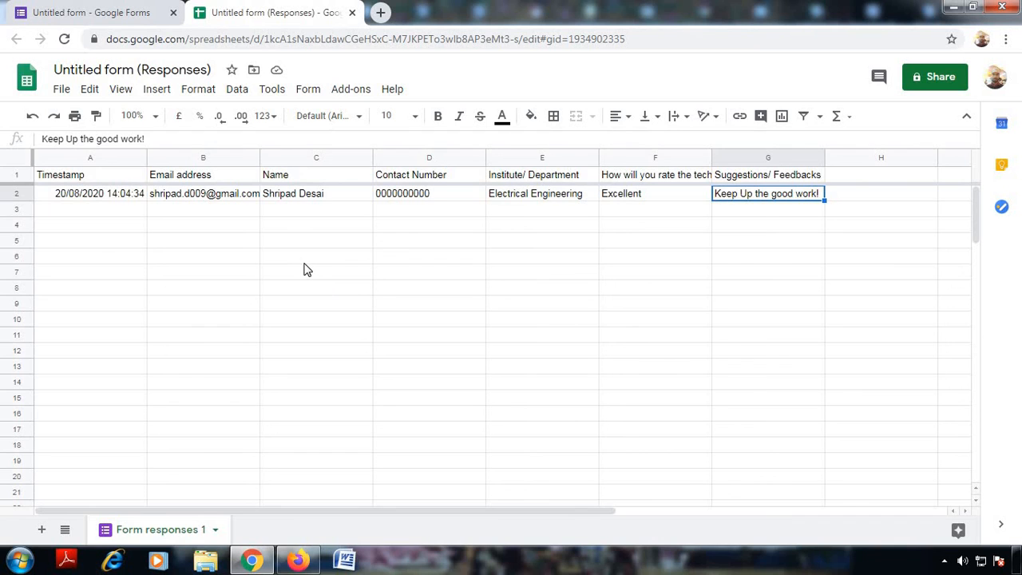
{"action": "left_click", "coordinate": [78, 8]}
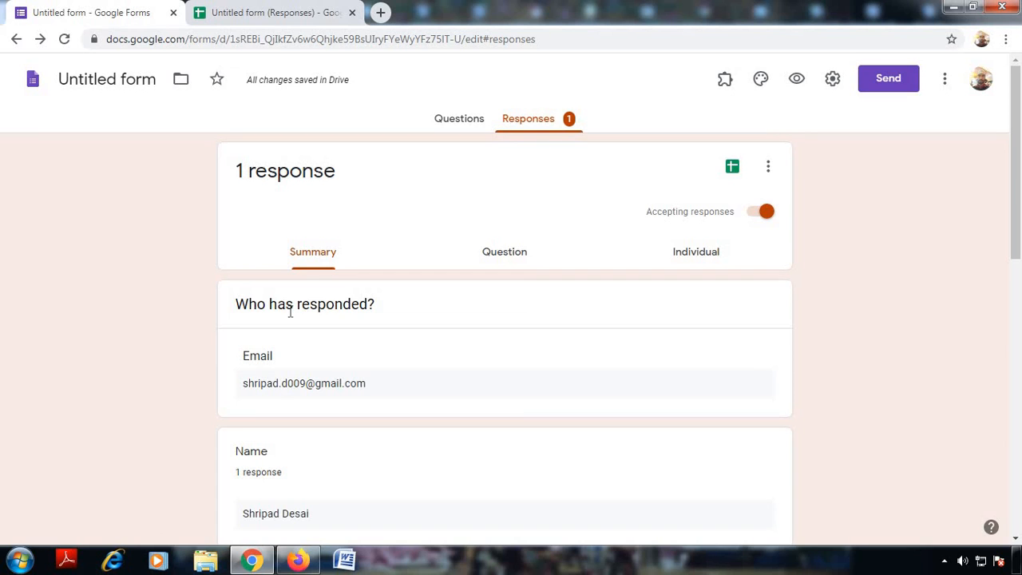
Step: Turn off 'Accepting responses' and go back to the Untitled form (Responses) spreadsheet
{"action": "left_click", "coordinate": [754, 213]}
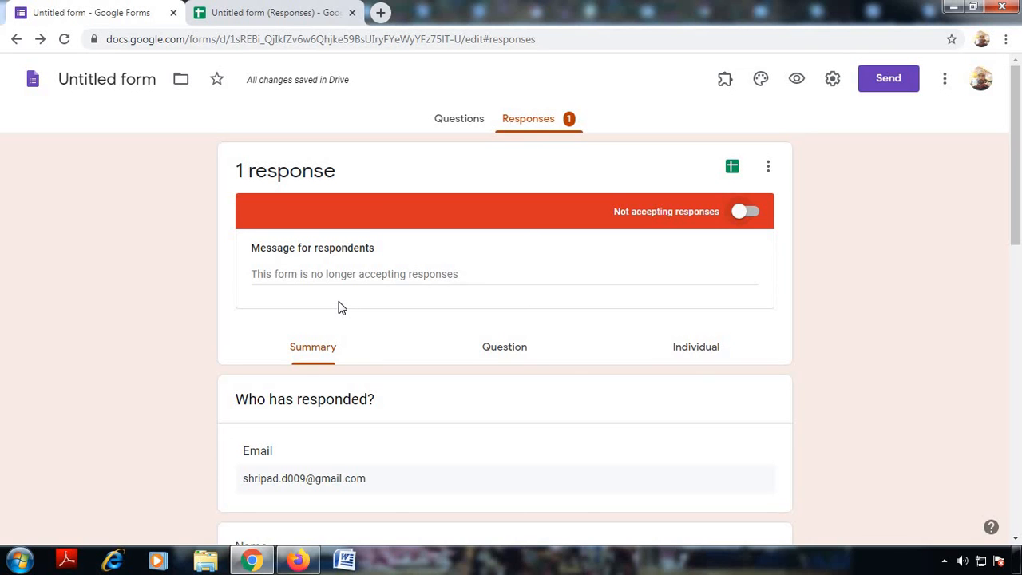
{"action": "scroll", "coordinate": [340, 307], "scroll_direction": "down", "scroll_amount": 3}
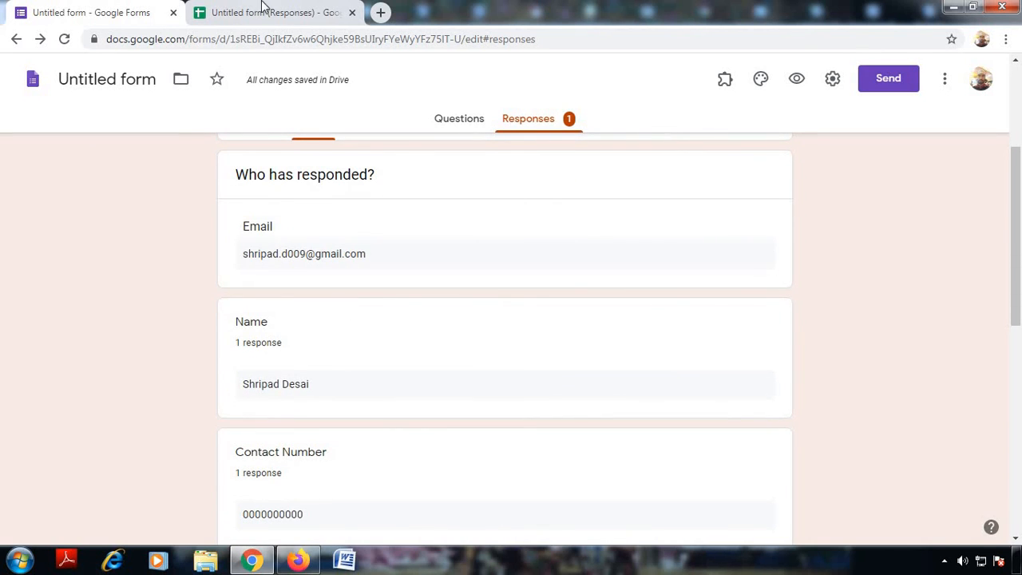
{"action": "left_click", "coordinate": [263, 6]}
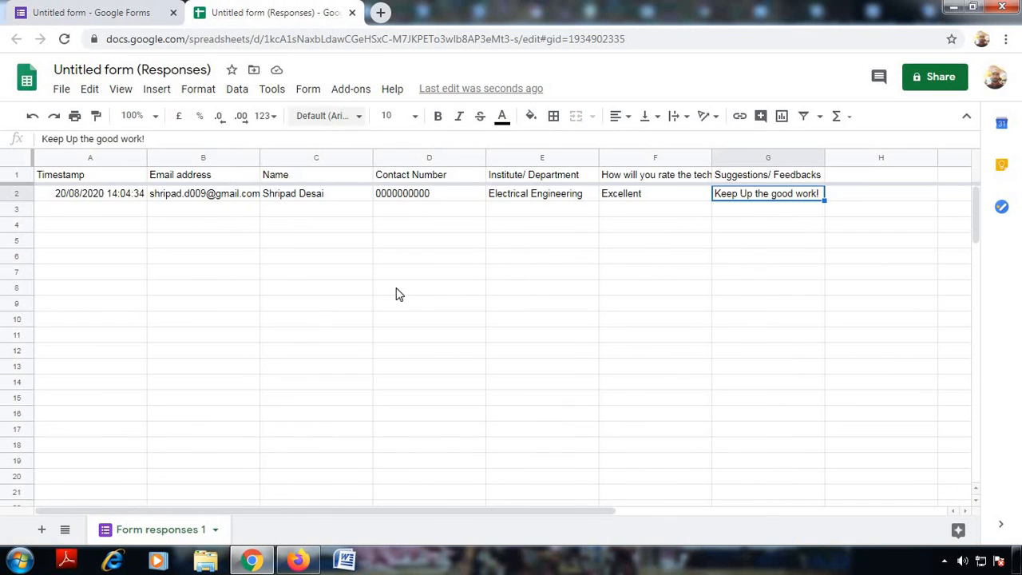